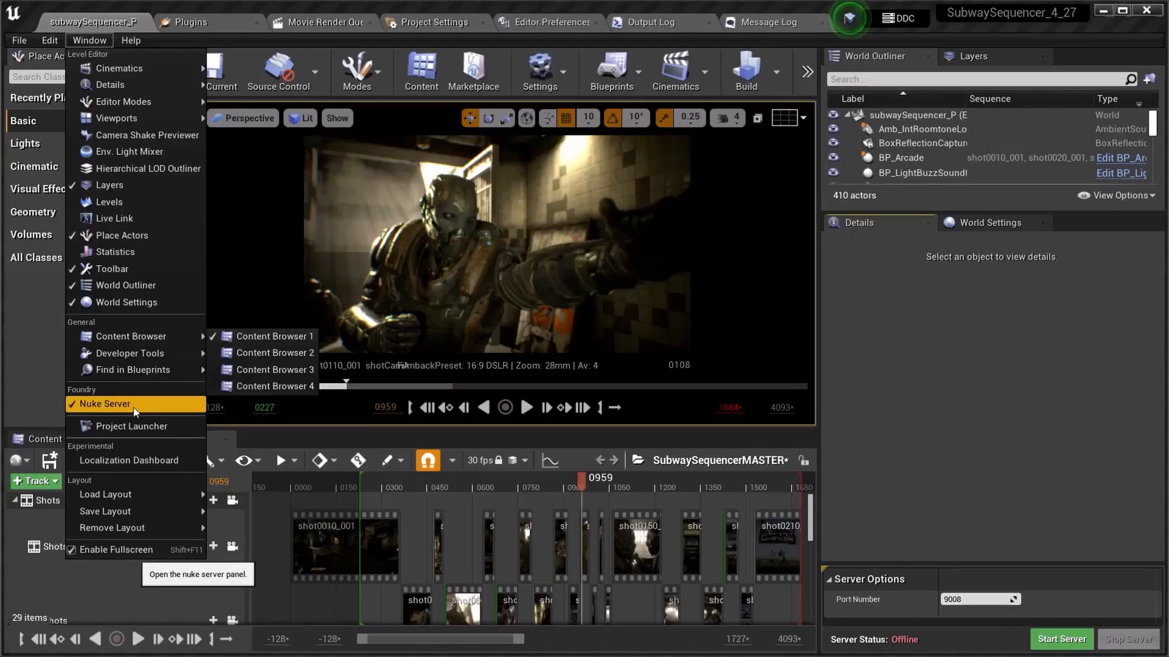
Open the Nuke Server panel in Unreal Editor and start the server on port 9008.
left_click(109, 404)
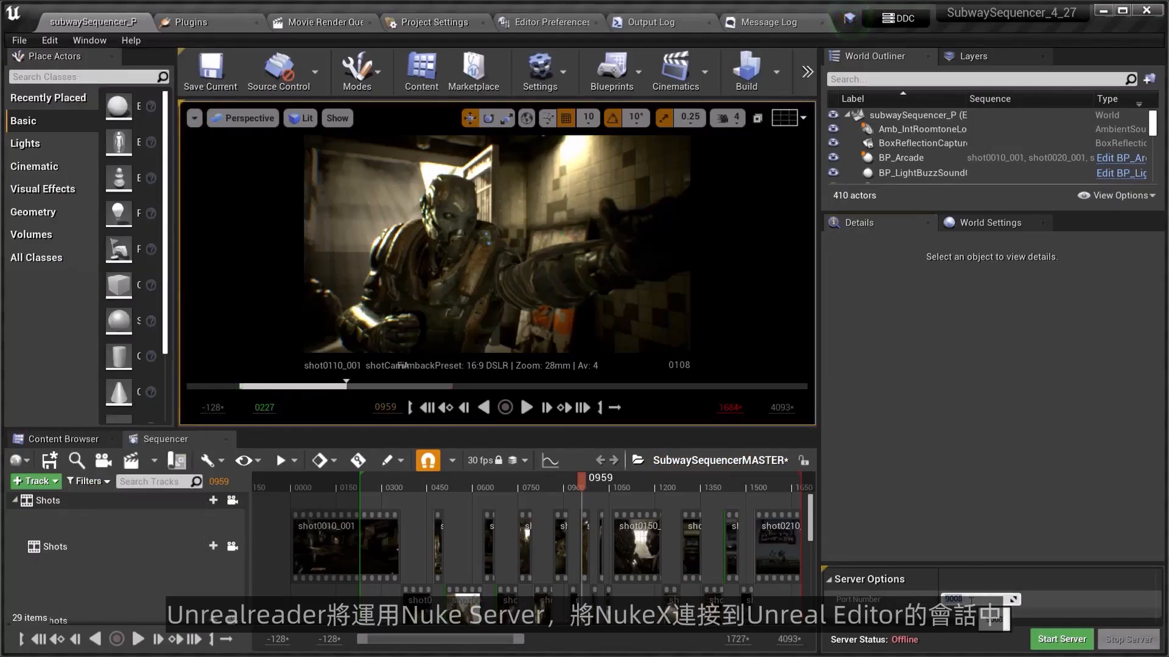
left_click(1055, 641)
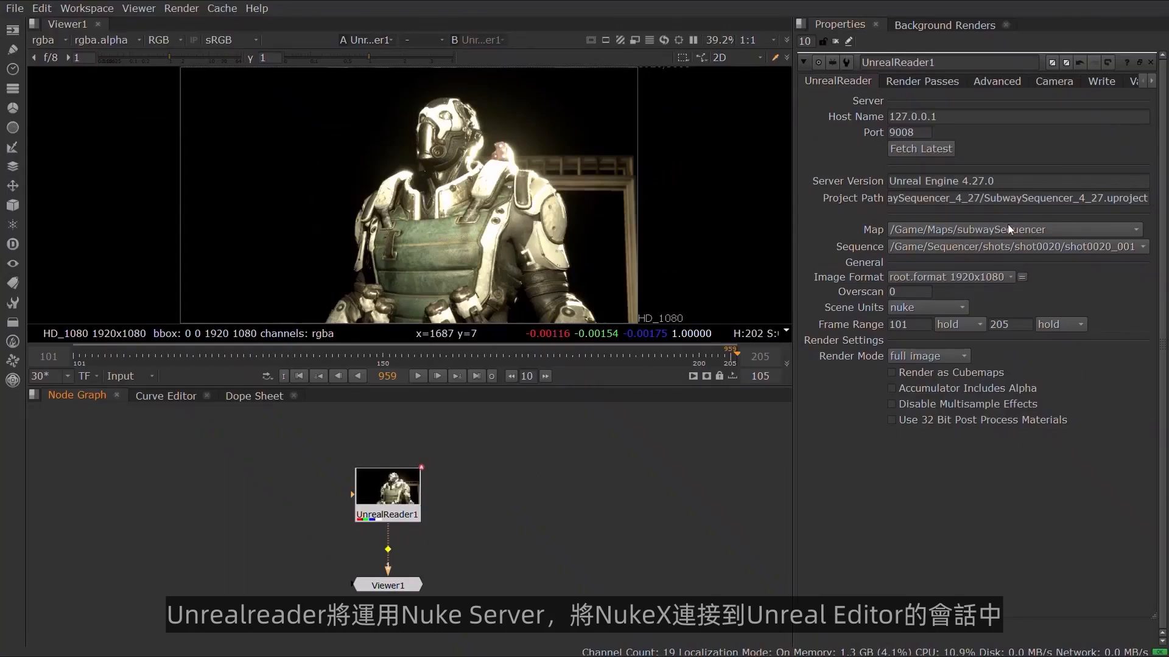
In Nuke, point UnrealReader1 to map /Game/Maps/subwaySequencer_P and sequence /Game/Sequencer/SubwaySequencerMASTER, and go to frame 1382.
left_click(1008, 230)
left_click(1005, 213)
left_click(998, 246)
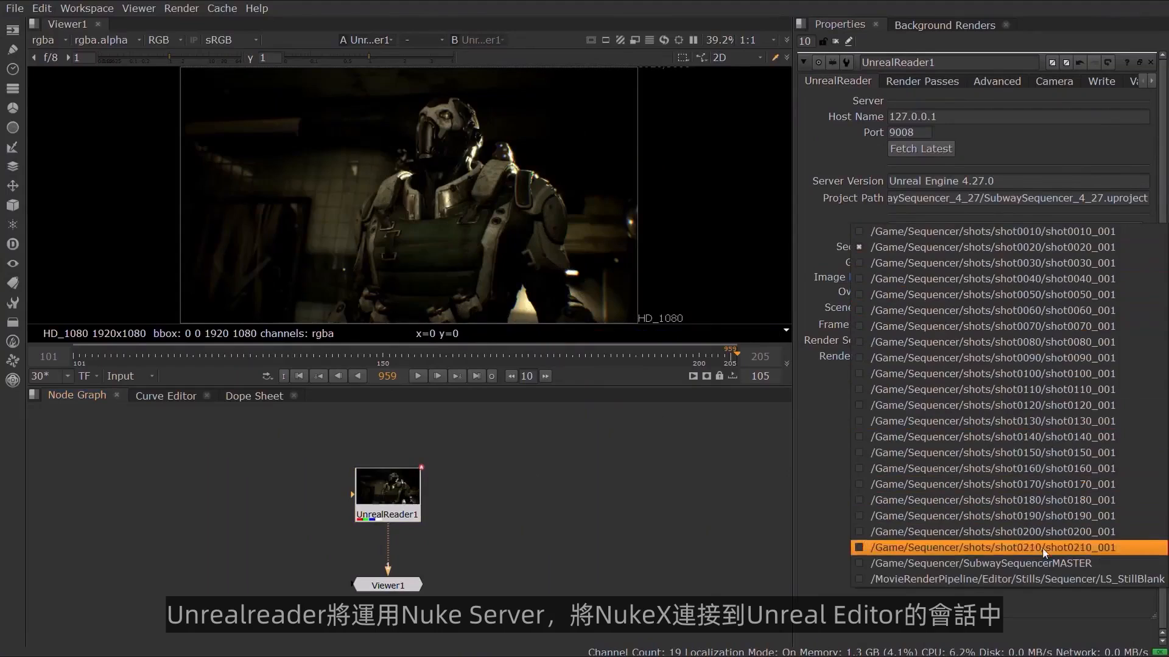
left_click(889, 563)
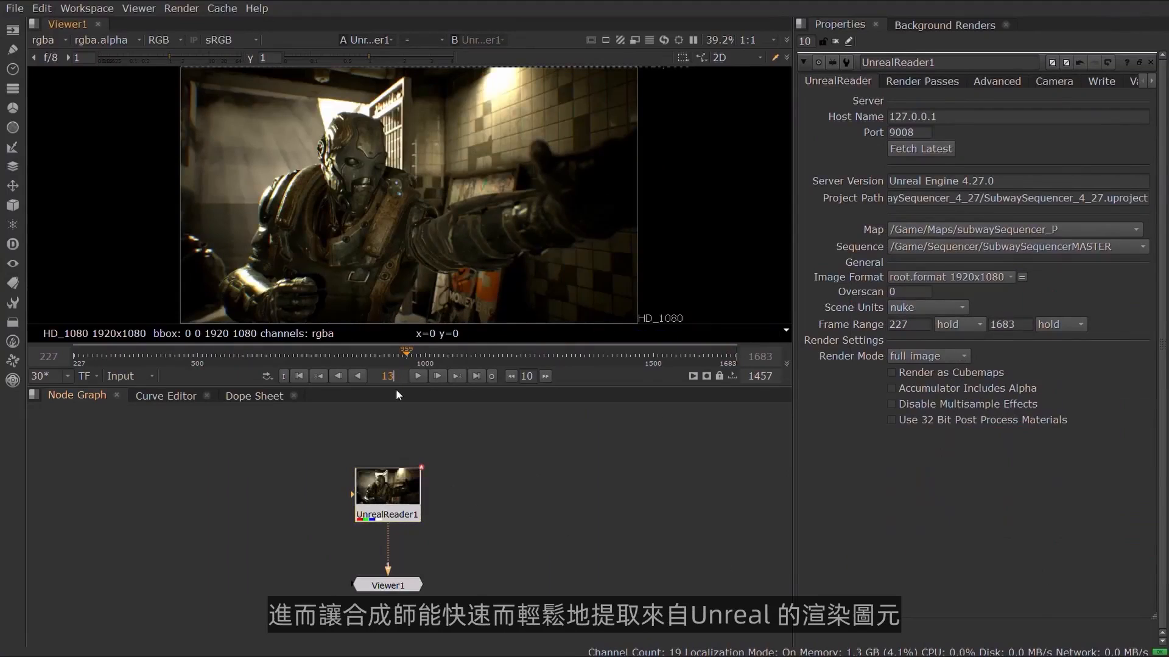
key("Return")
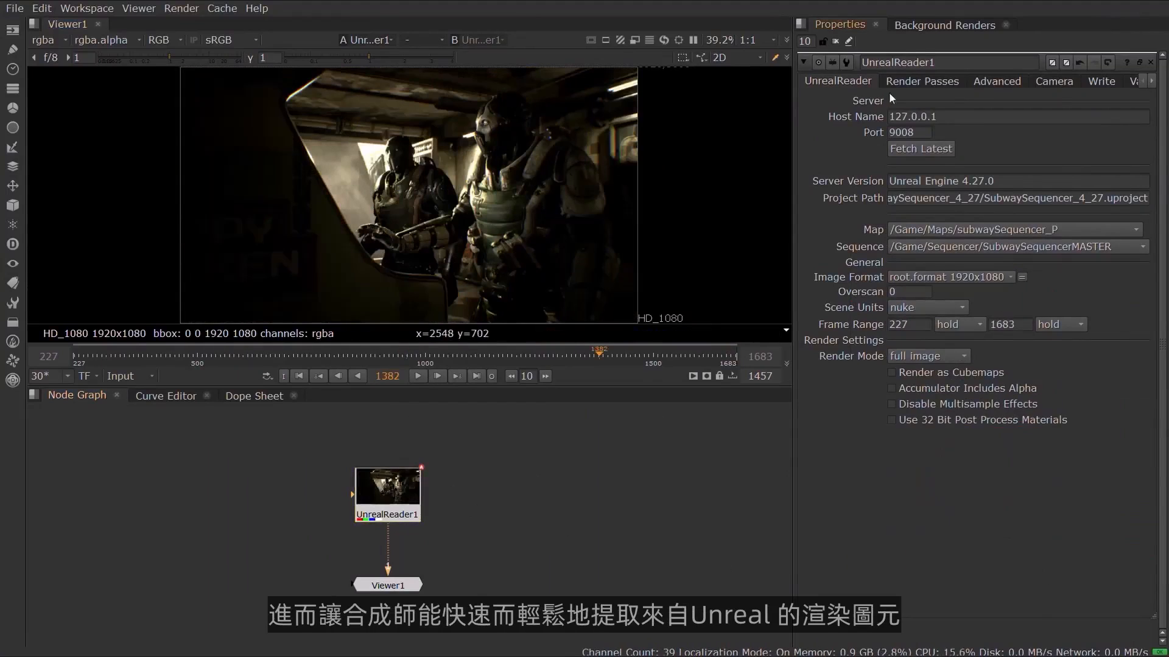
Enable UnrealReader1's WorldPosition, WorldNormal, WorldDepth, LightingOnly and BaseColor render passes and update the channel list.
left_click(922, 81)
left_click(834, 505)
left_click(834, 489)
left_click(834, 474)
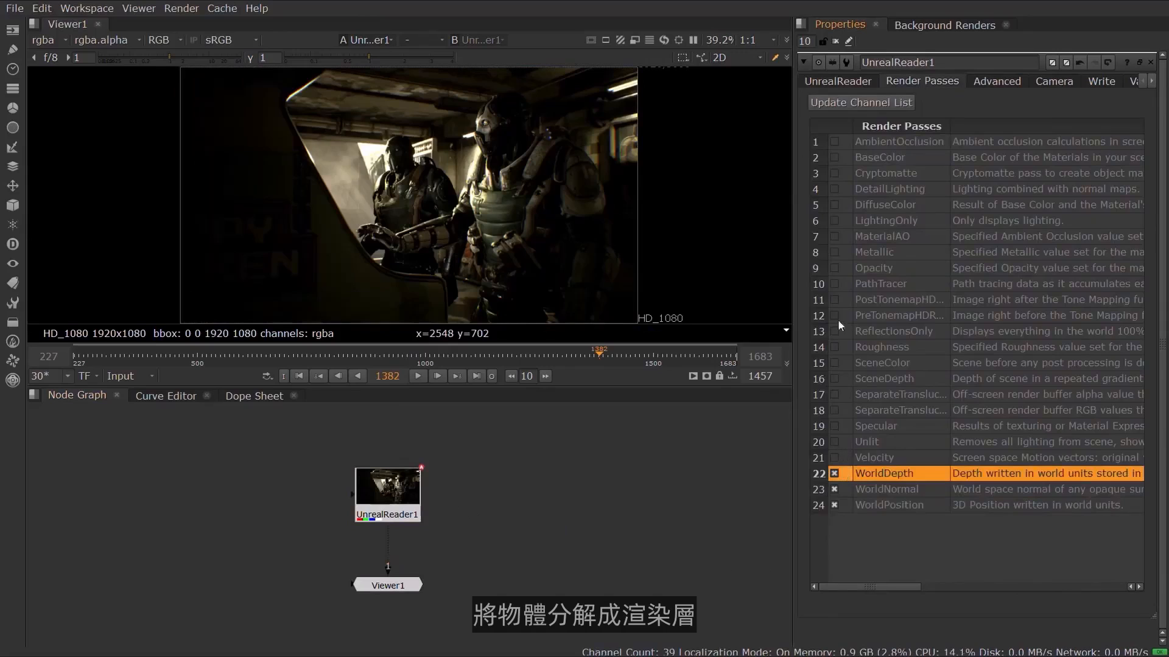
left_click(835, 221)
left_click(835, 157)
left_click(860, 102)
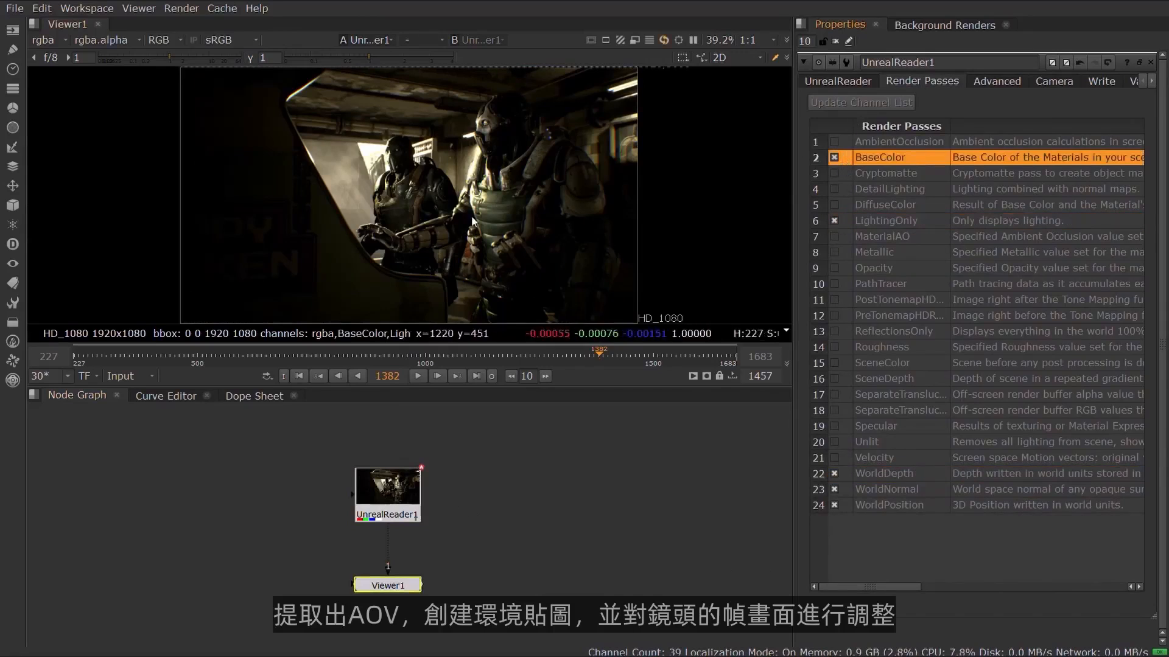
View the LightingOnly and WorldNormal passes in the viewer and return it to the rgba layer.
left_click(50, 40)
left_click(73, 133)
left_click(53, 42)
left_click(73, 166)
left_click(50, 41)
left_click(76, 166)
left_click(66, 40)
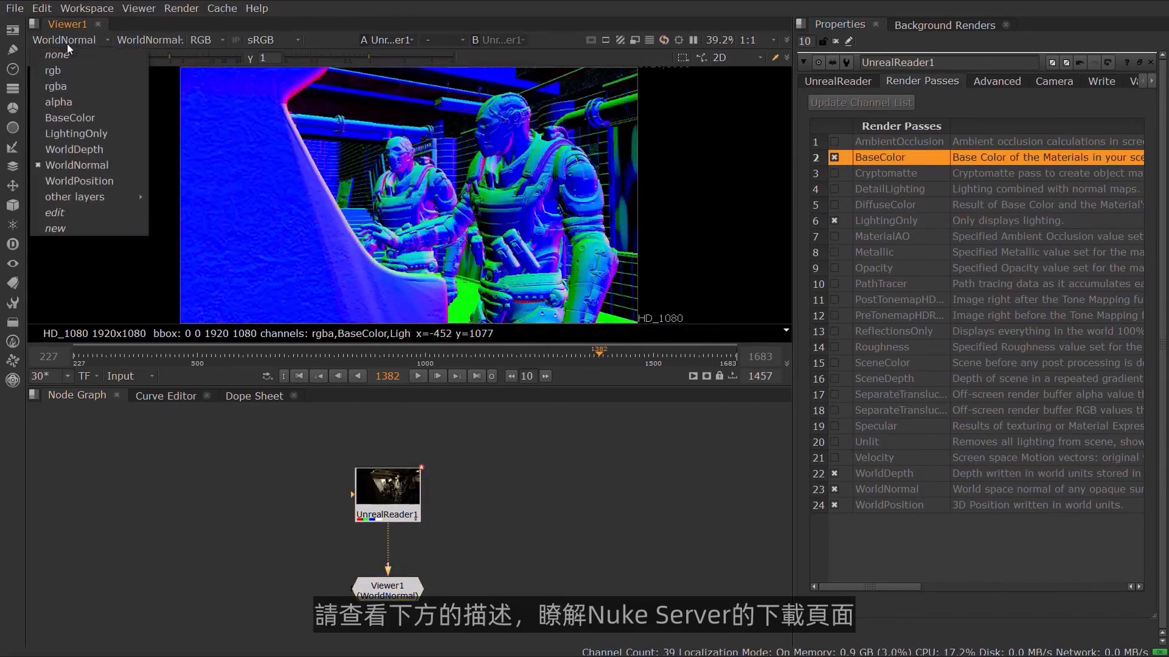
left_click(69, 89)
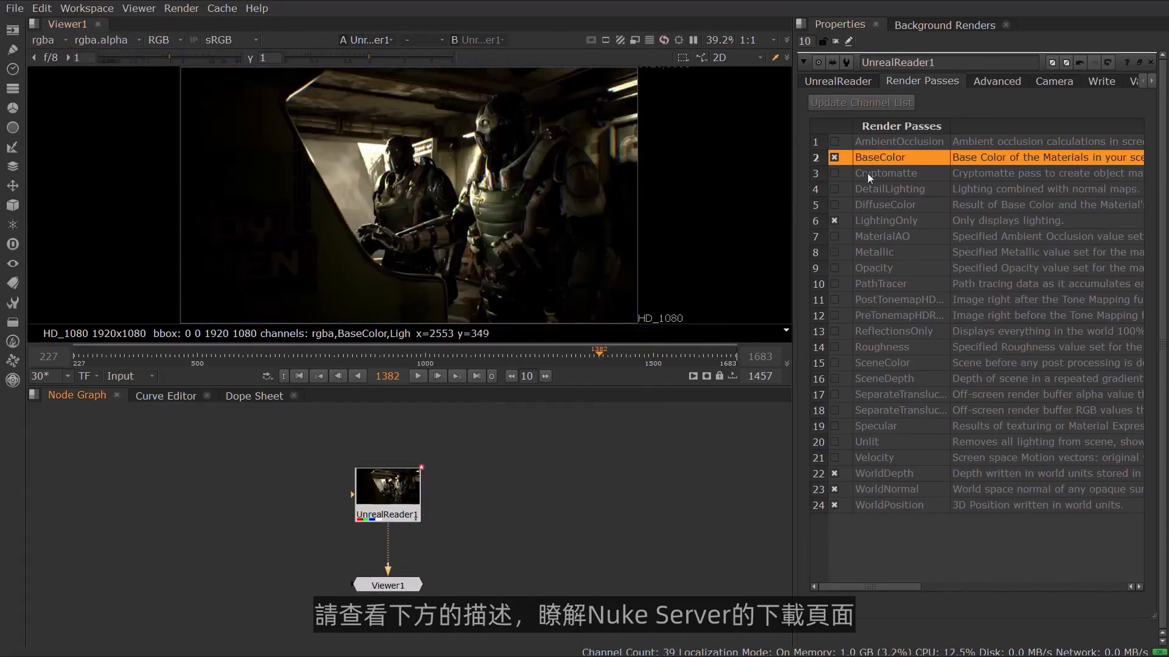
left_click(983, 85)
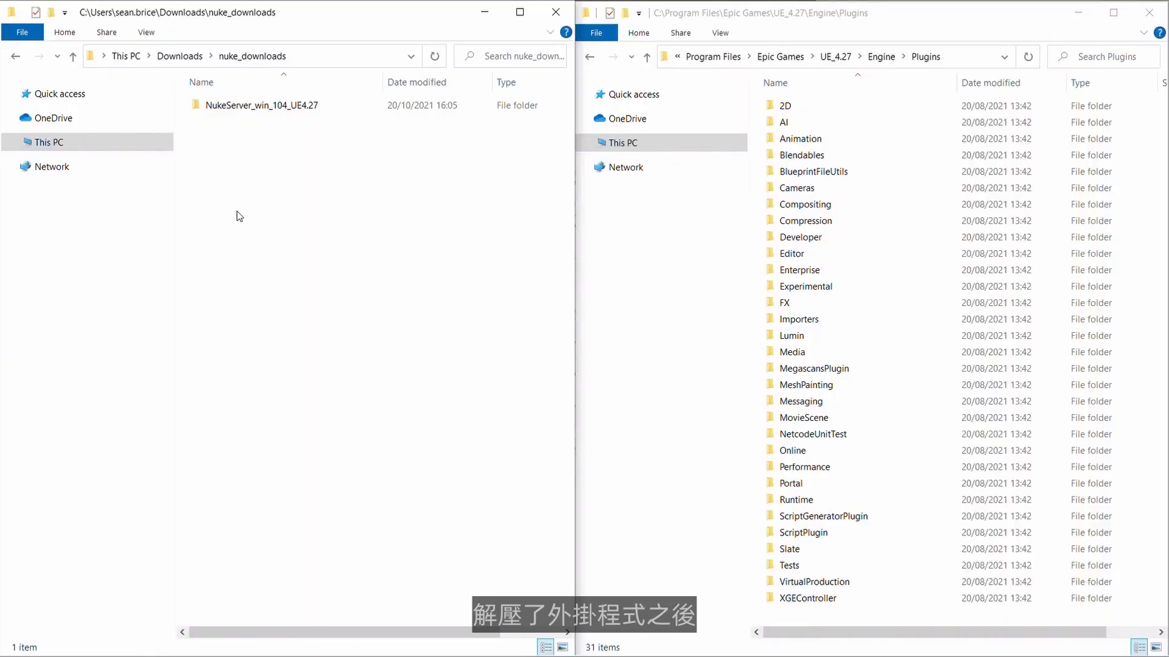
In File Explorer, copy the Foundry folder from NukeServer_win_104_UE4.27 into UE_4.27\Engine\Plugins and open the copy.
double_click(261, 104)
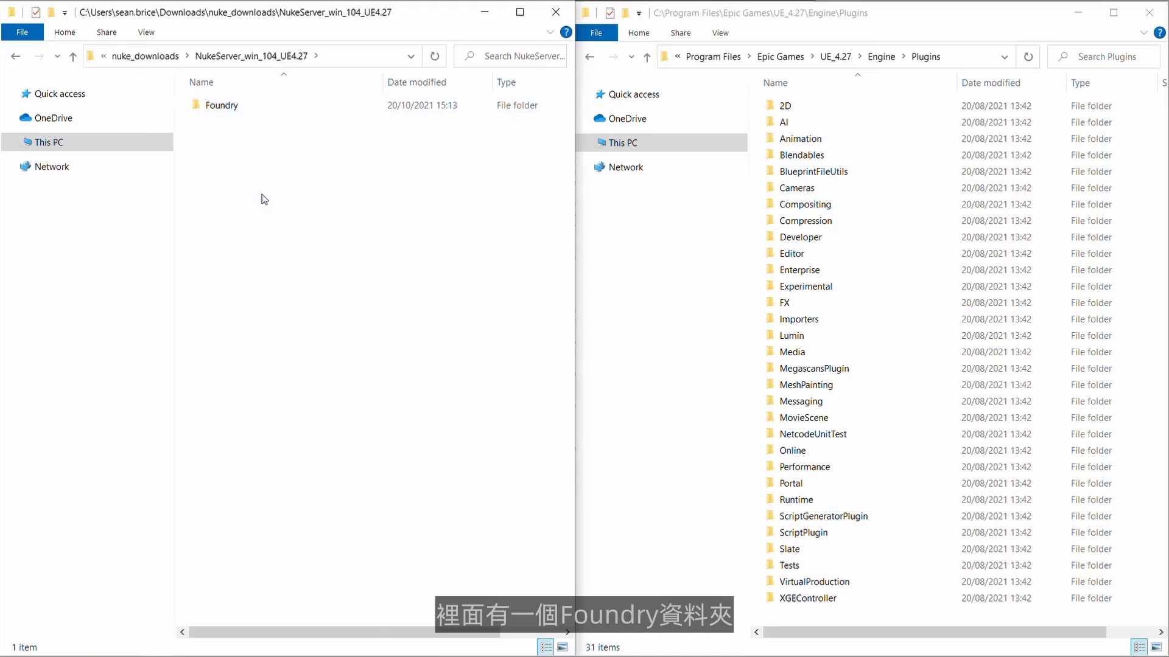
right_click(235, 102)
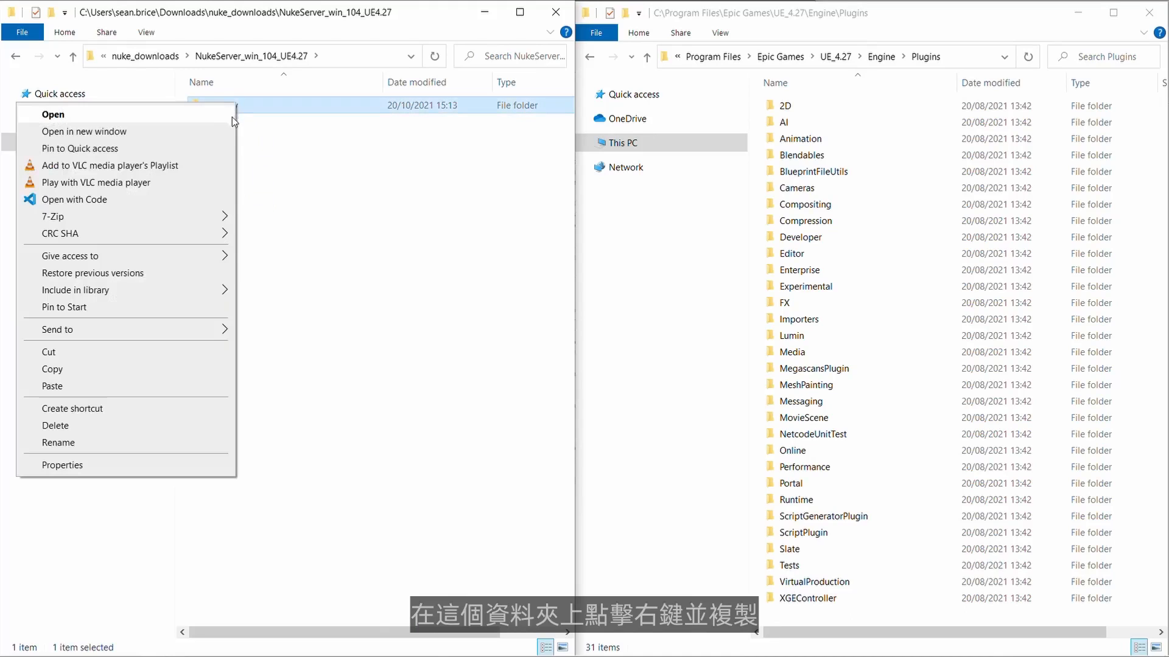
left_click(101, 367)
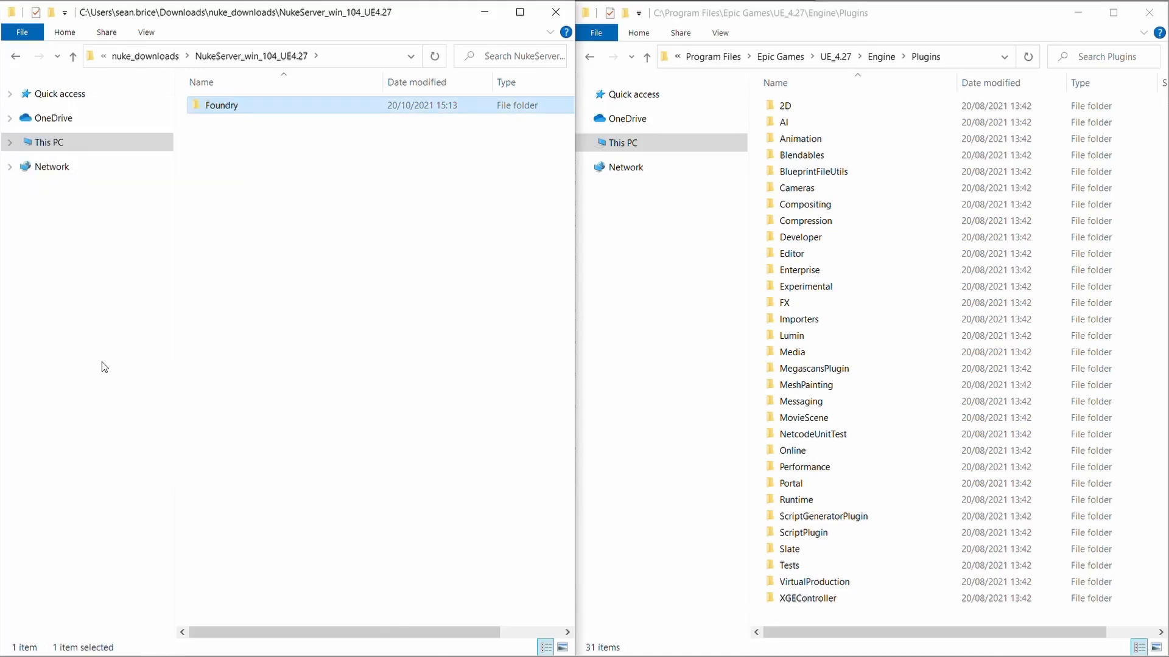
left_click(418, 198)
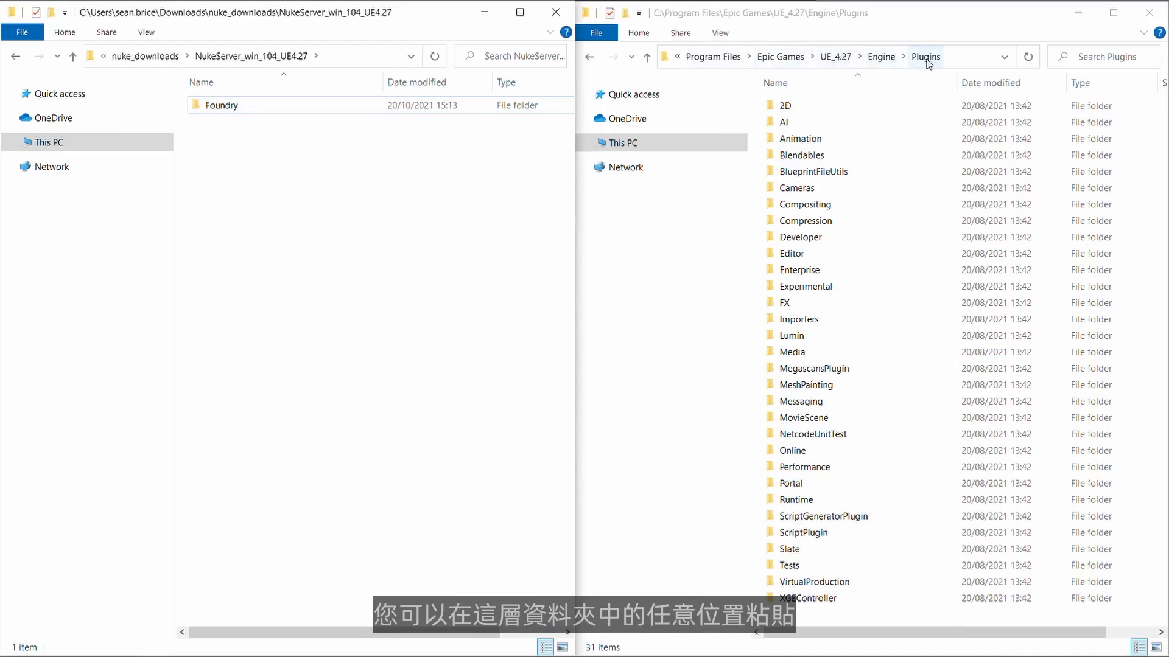
left_click(870, 220)
right_click(870, 221)
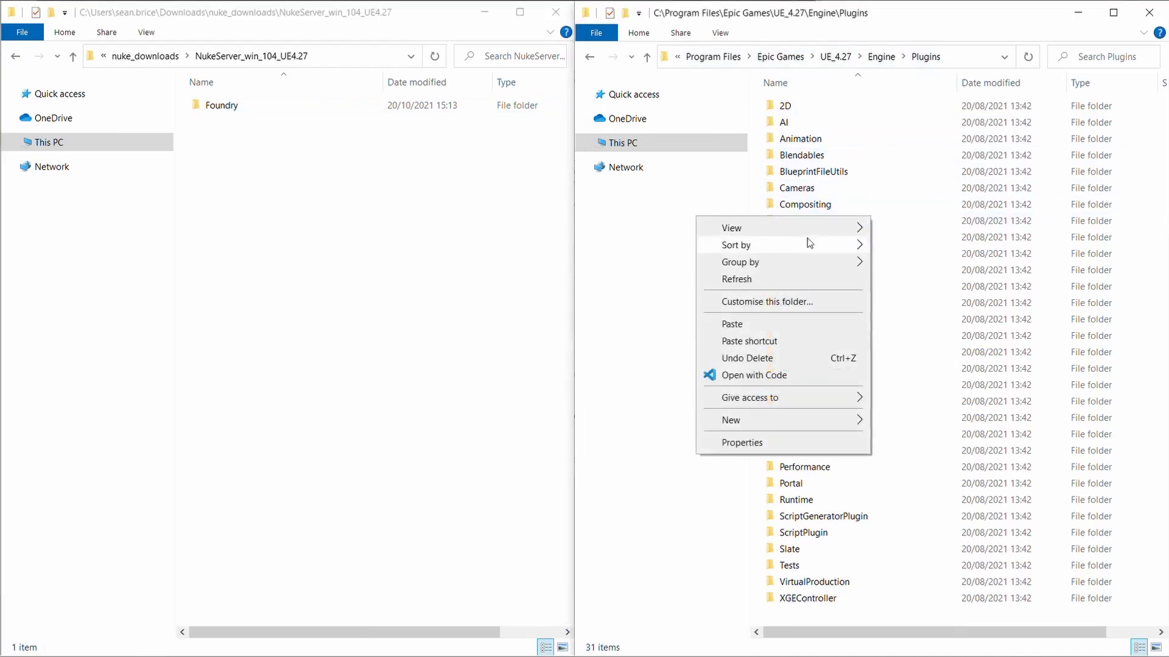
left_click(753, 326)
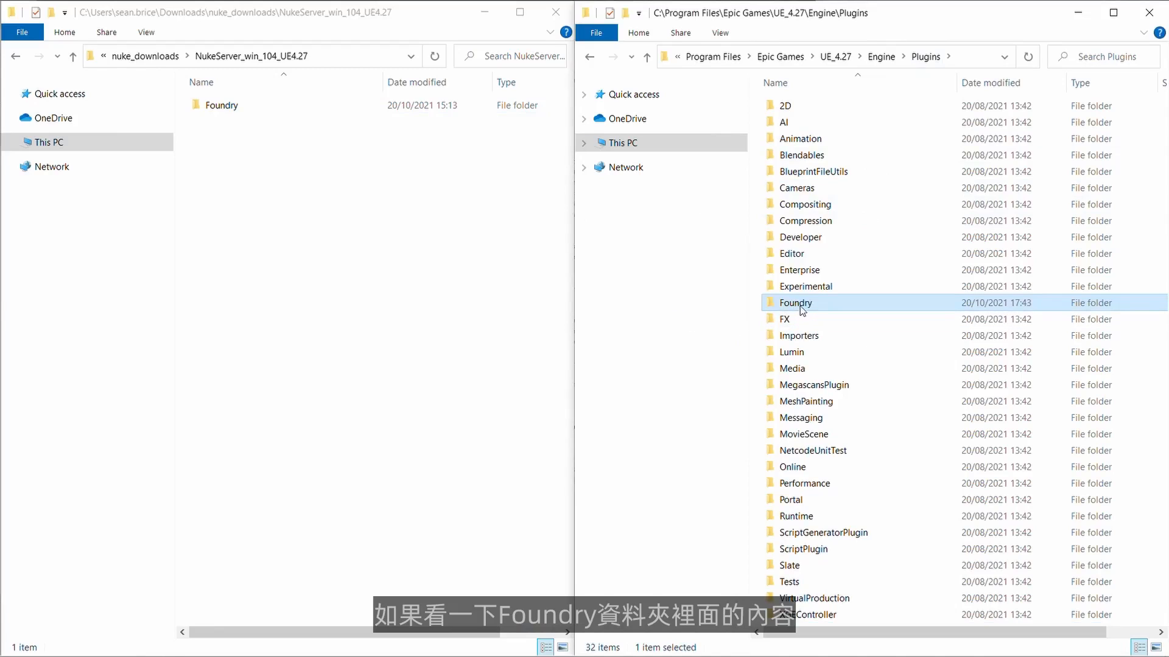
double_click(802, 304)
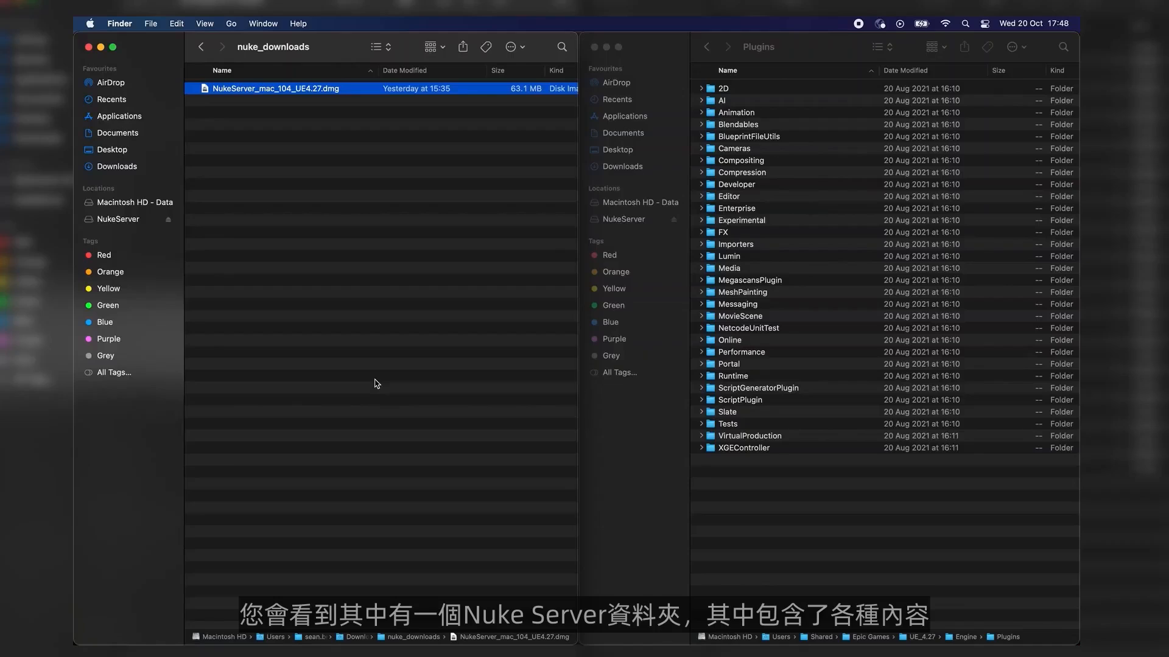
On the Mac, open the NukeServer_mac_104_UE4.27.dmg disk image from the nuke_downloads folder.
left_click(378, 382)
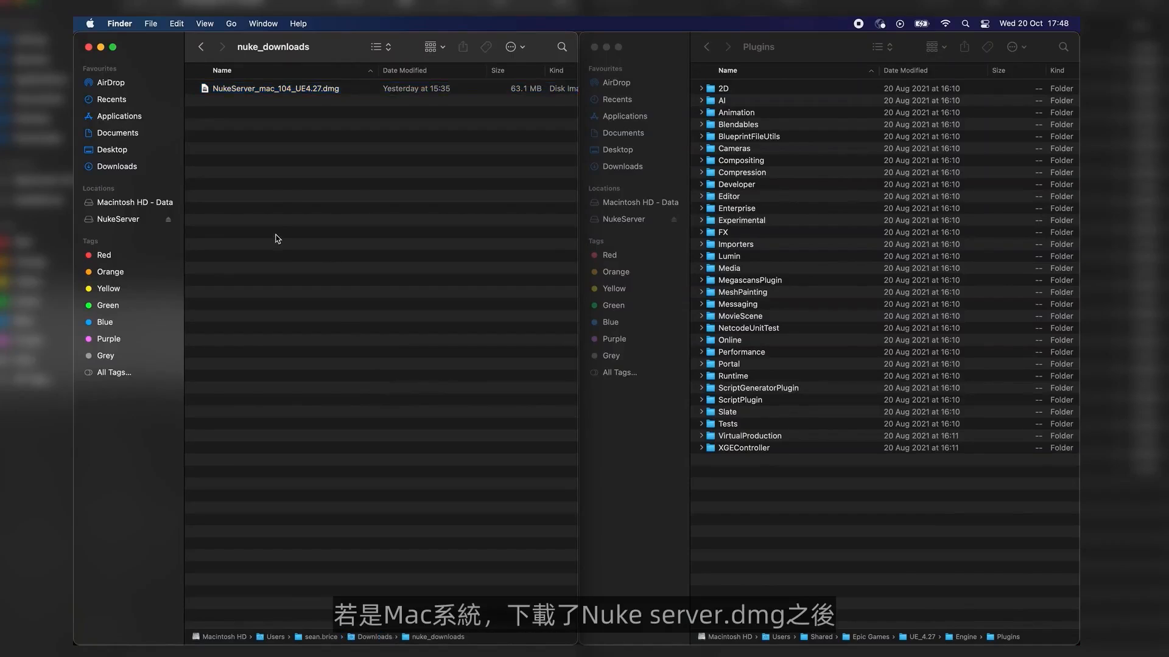
left_click(303, 89)
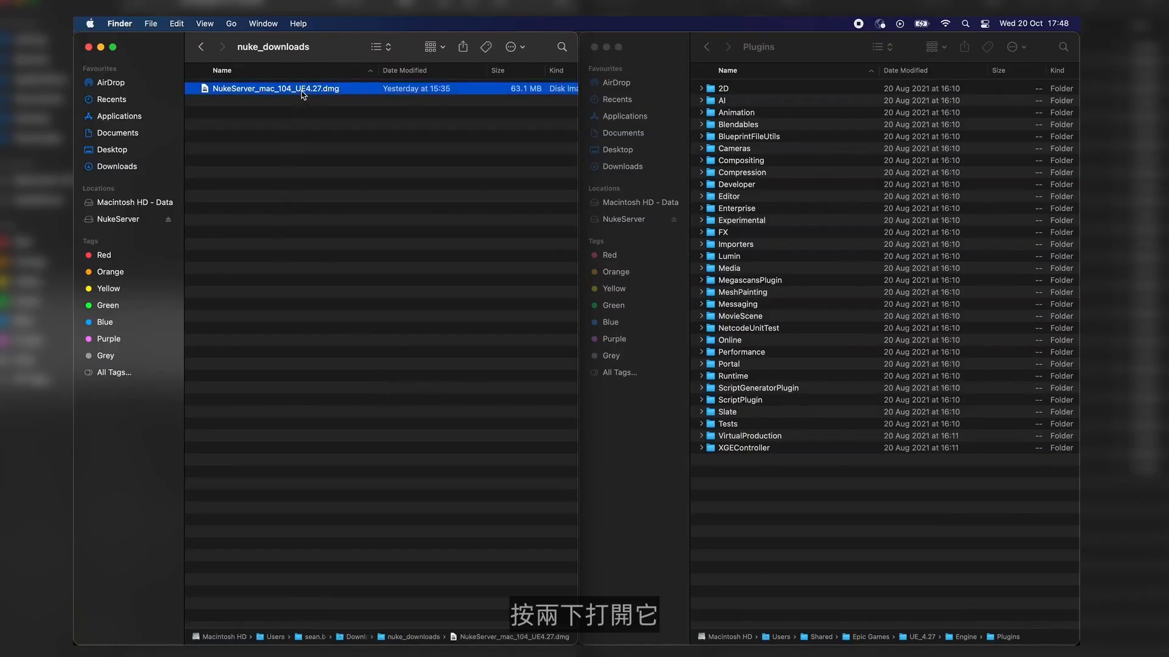
double_click(302, 89)
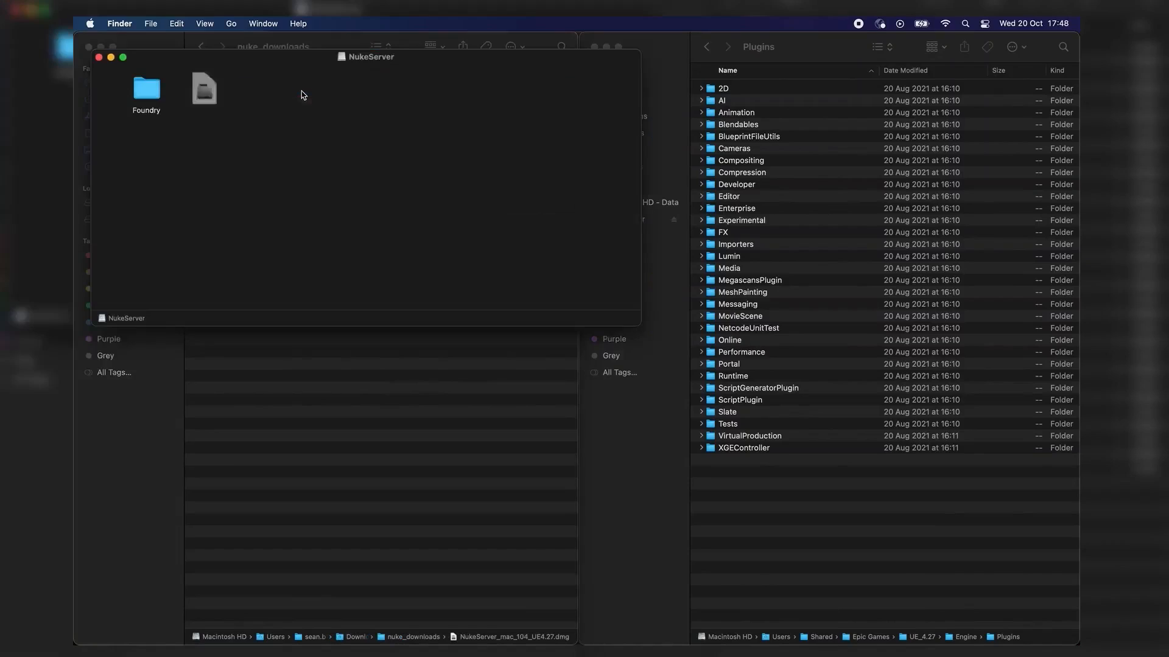
Copy the Foundry folder from the NukeServer disk image into UE_4.27/Engine/Plugins and open the copy.
left_click(150, 93)
right_click(150, 93)
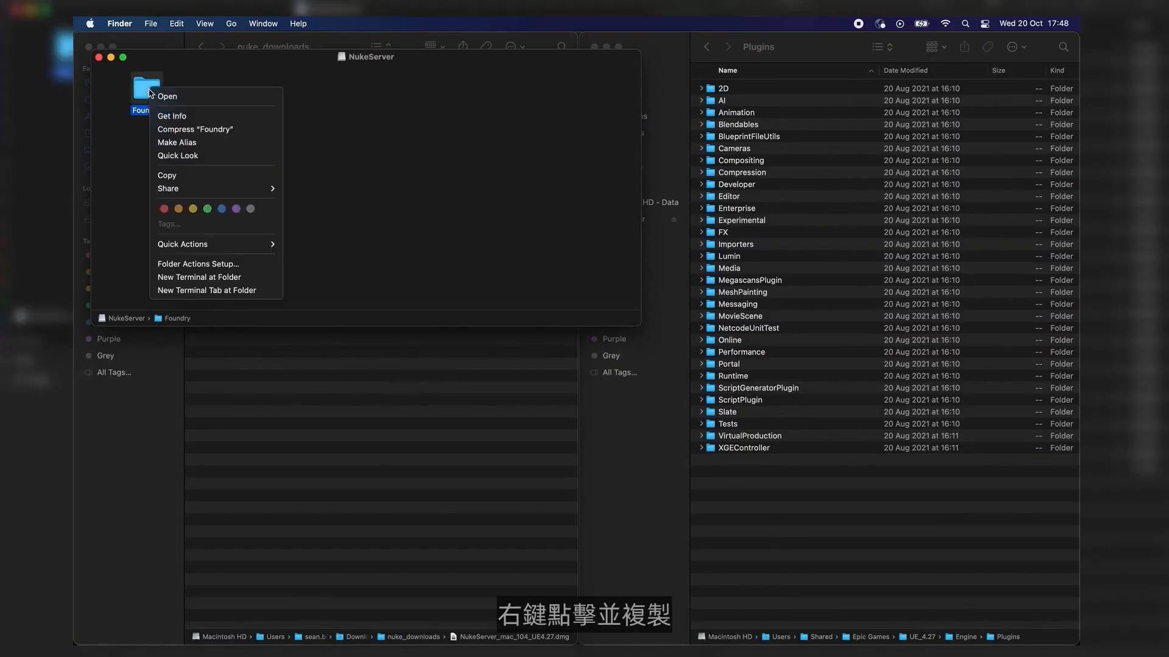
left_click(168, 176)
left_click(743, 523)
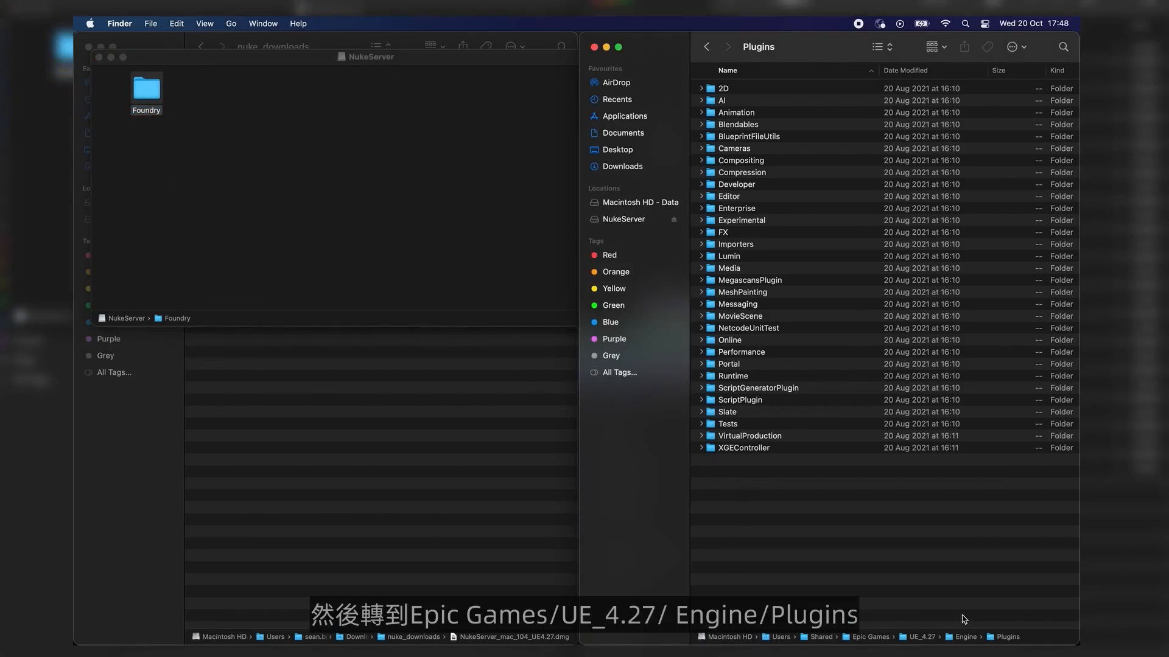
right_click(853, 551)
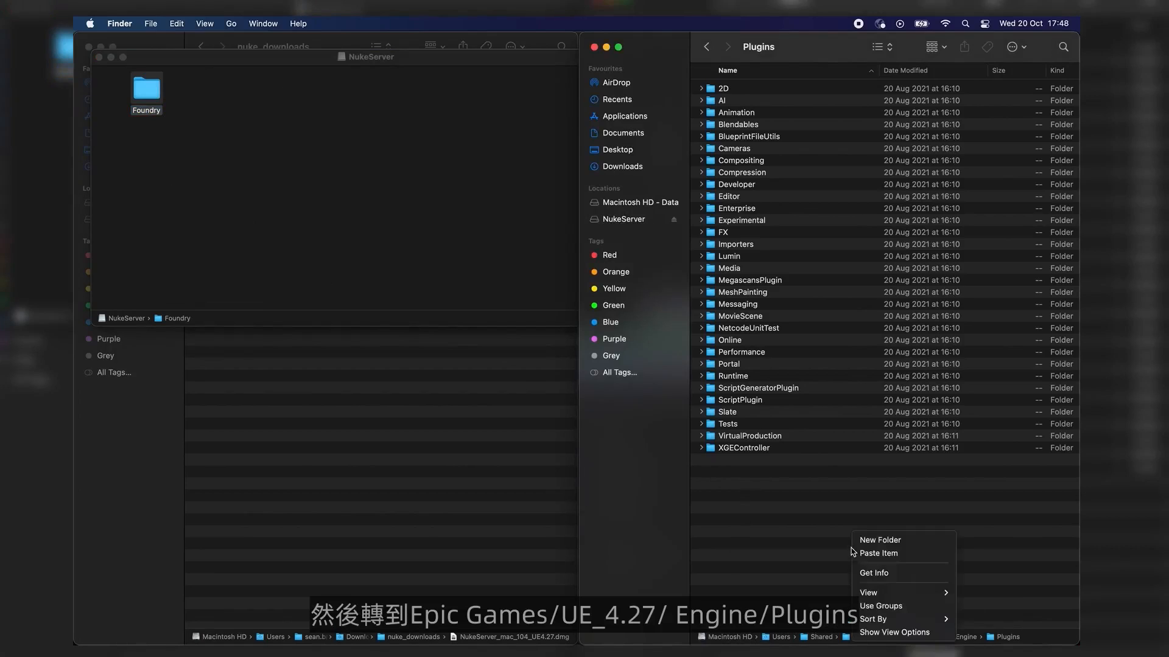
left_click(872, 554)
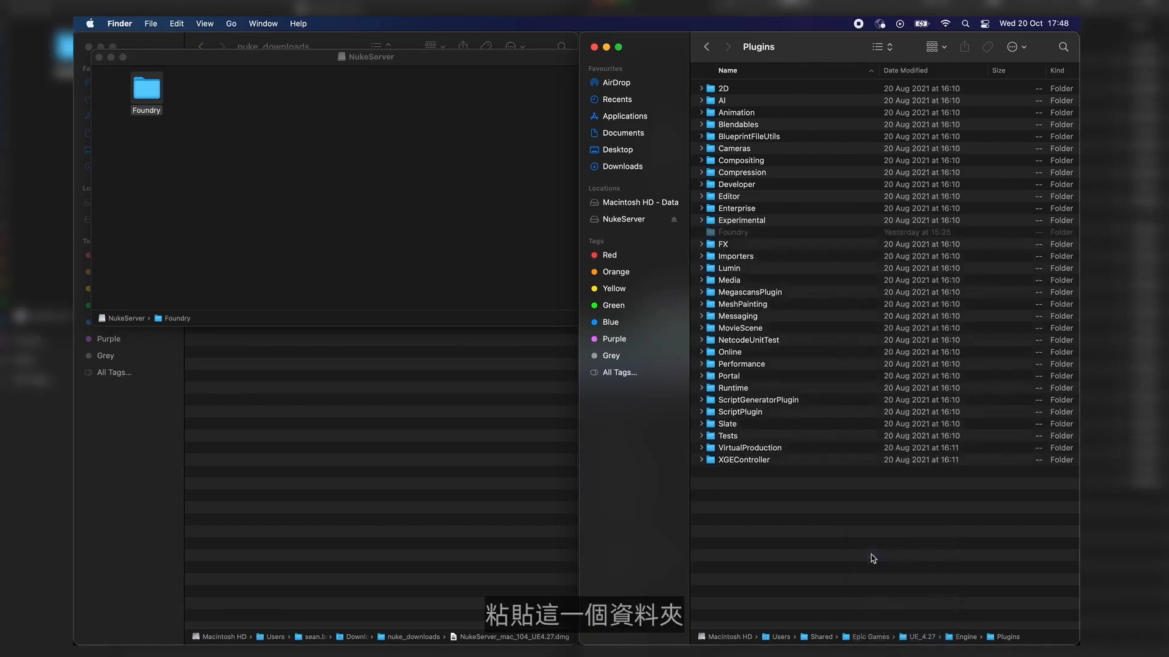
double_click(744, 234)
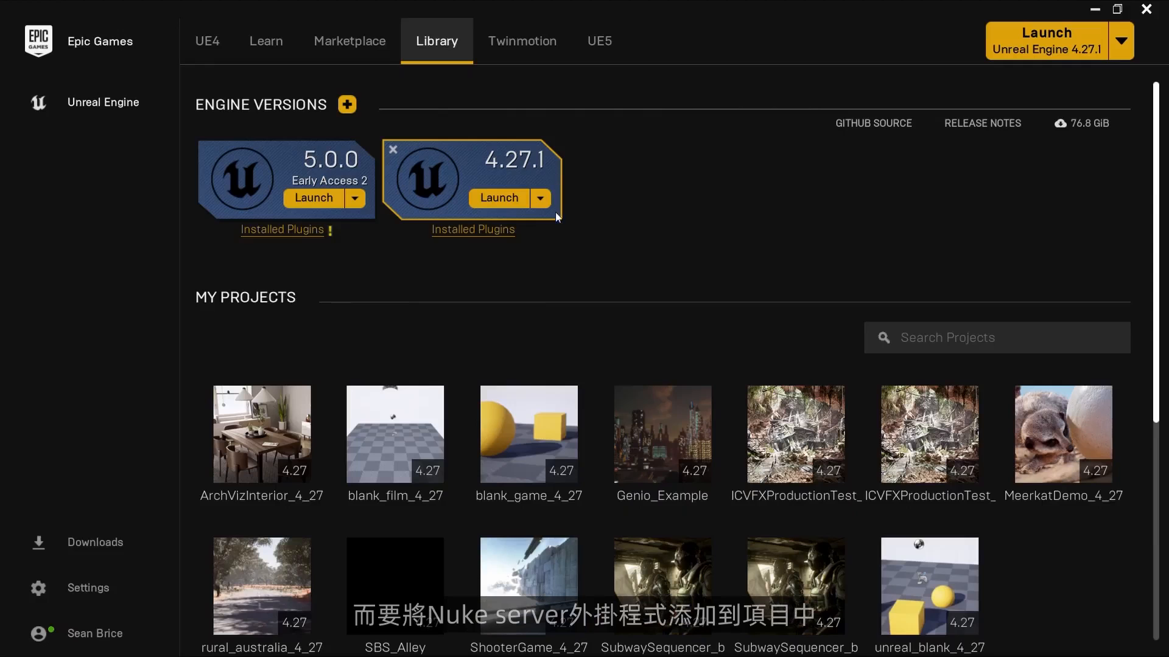
Open the SubwaySequencer_b project from the Epic Games Launcher and bring up its plugin browser.
double_click(648, 582)
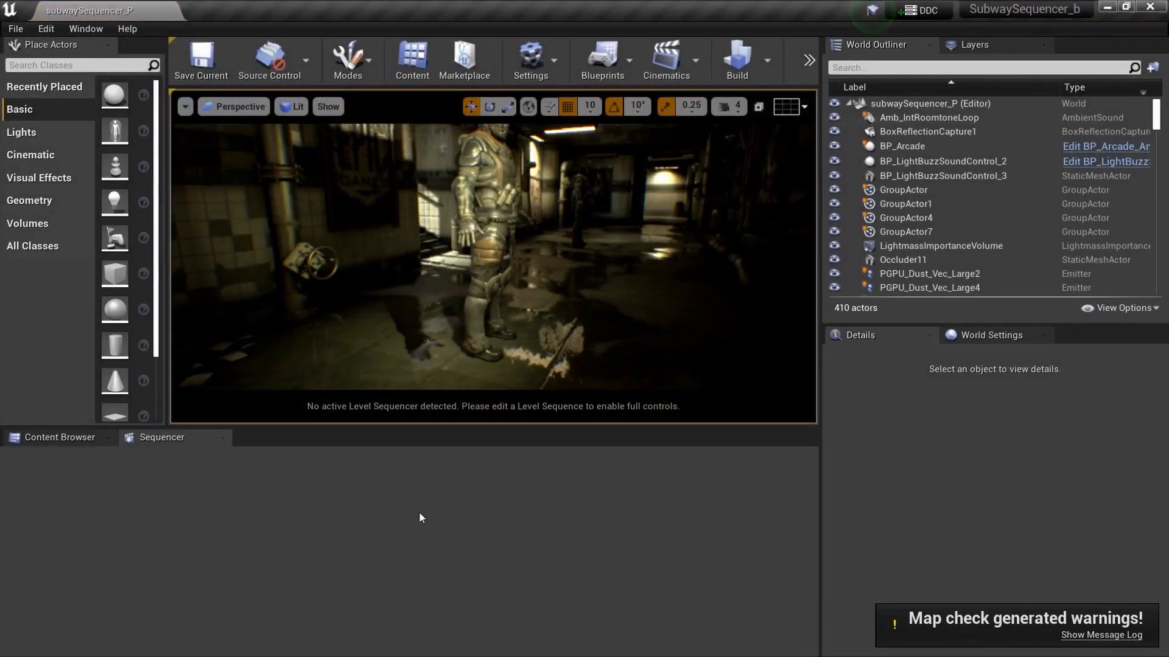
left_click(46, 29)
left_click(66, 259)
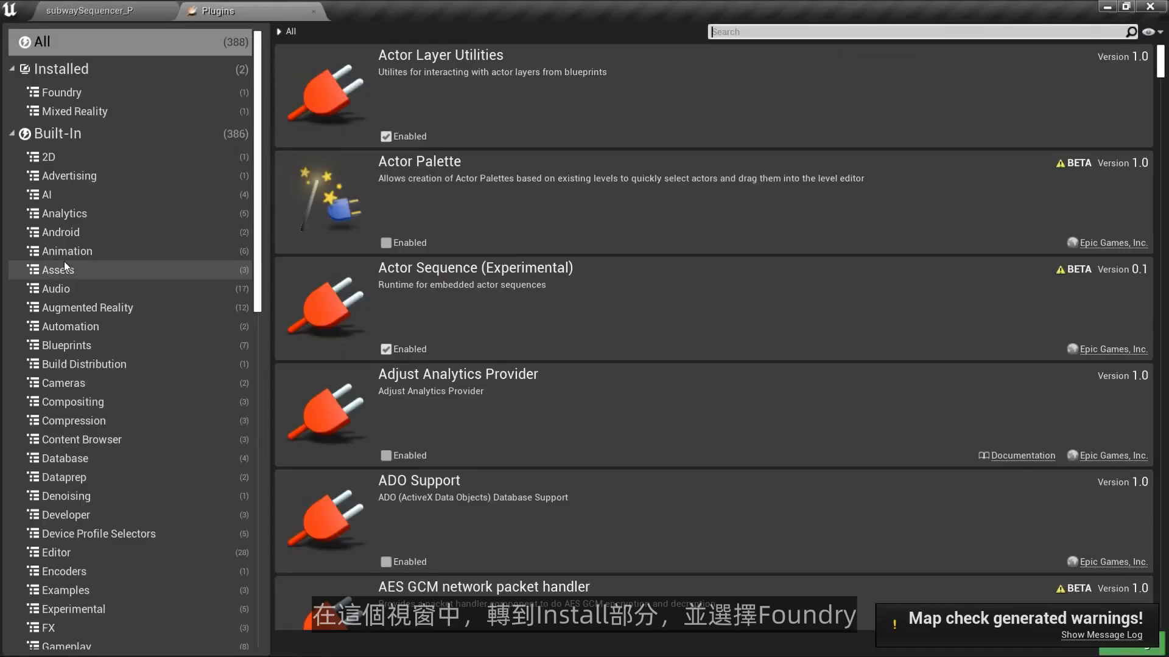
Enable the installed Foundry plugin NukeServer 104 and restart the editor.
left_click(67, 95)
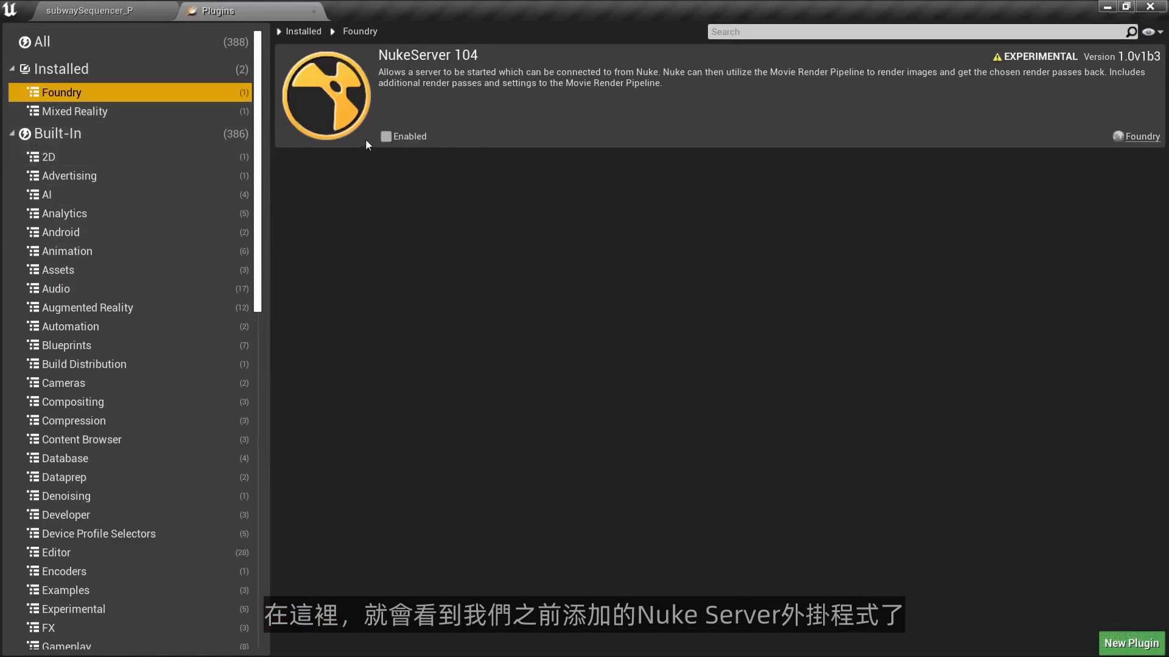
left_click(386, 136)
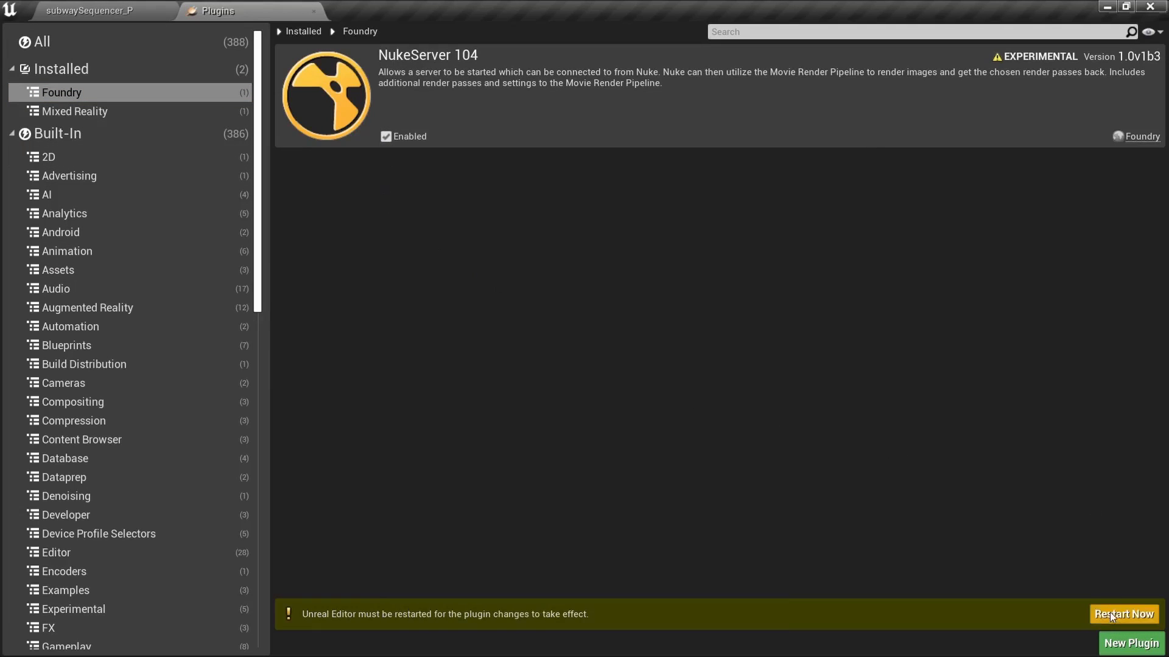
left_click(1109, 612)
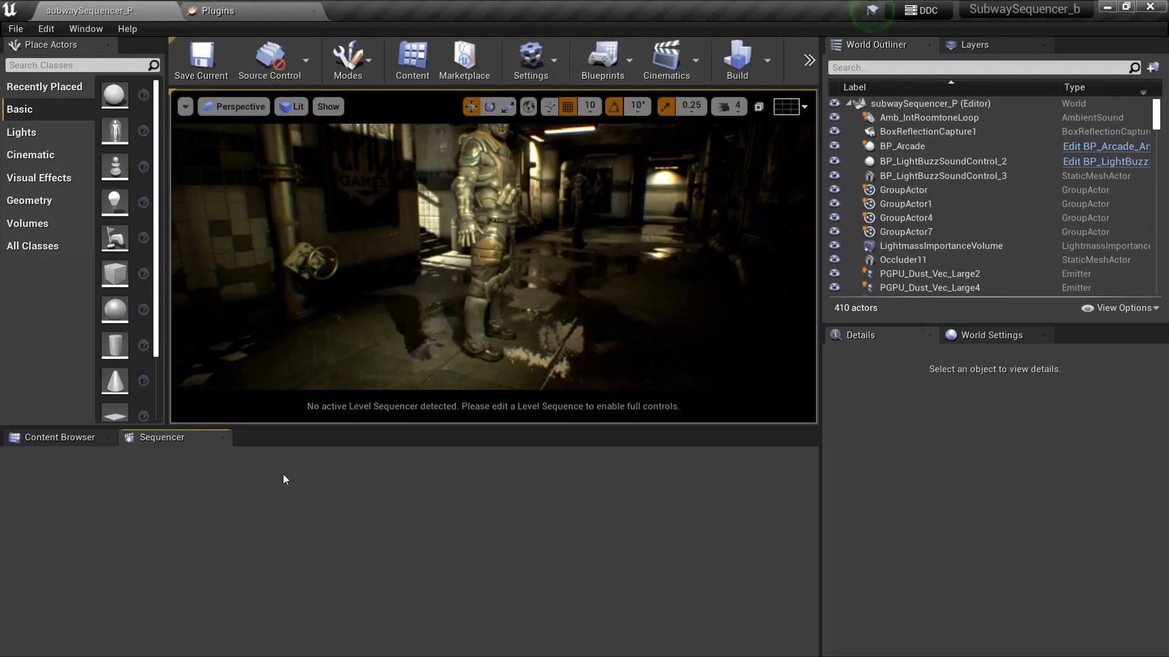
Open the Nuke Server panel in the level editor and expand its Server Options.
left_click(89, 28)
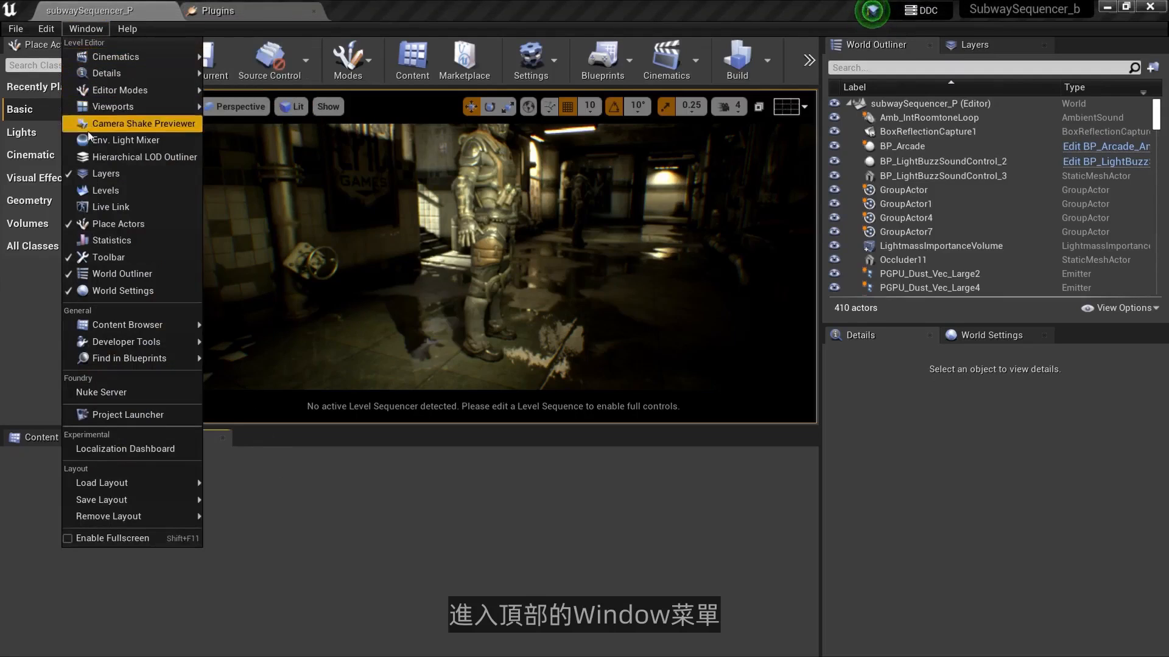
left_click(125, 391)
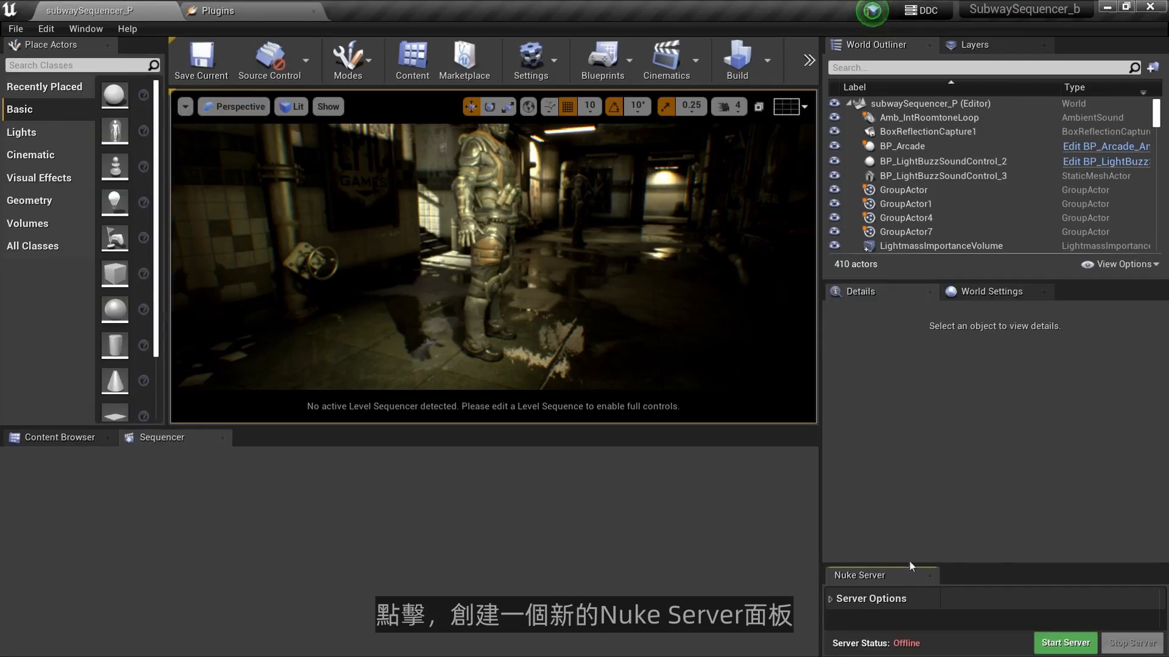
left_click(829, 600)
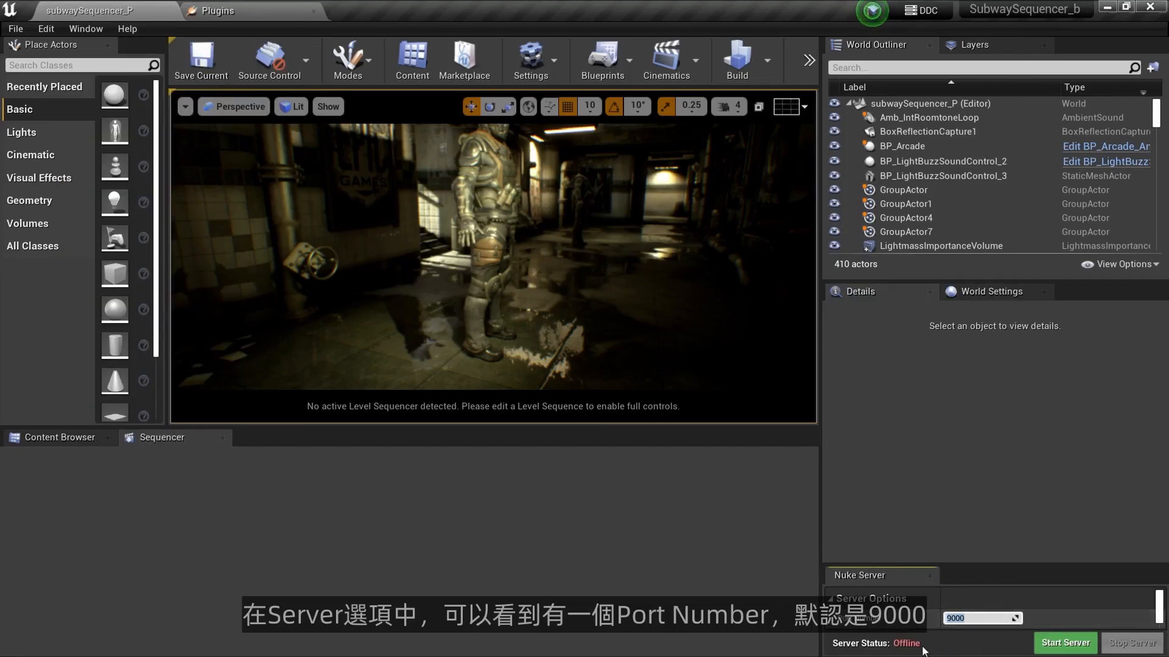
Start the Nuke server and set its port number to 9005.
left_click(1044, 649)
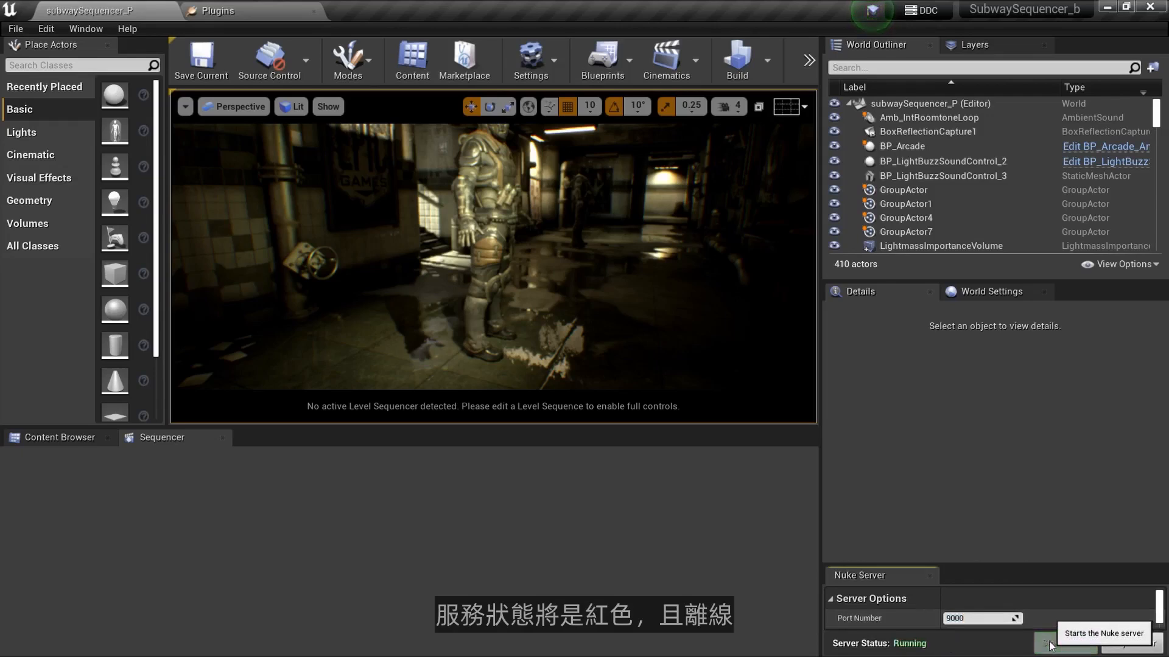
left_click(991, 618)
type("9005")
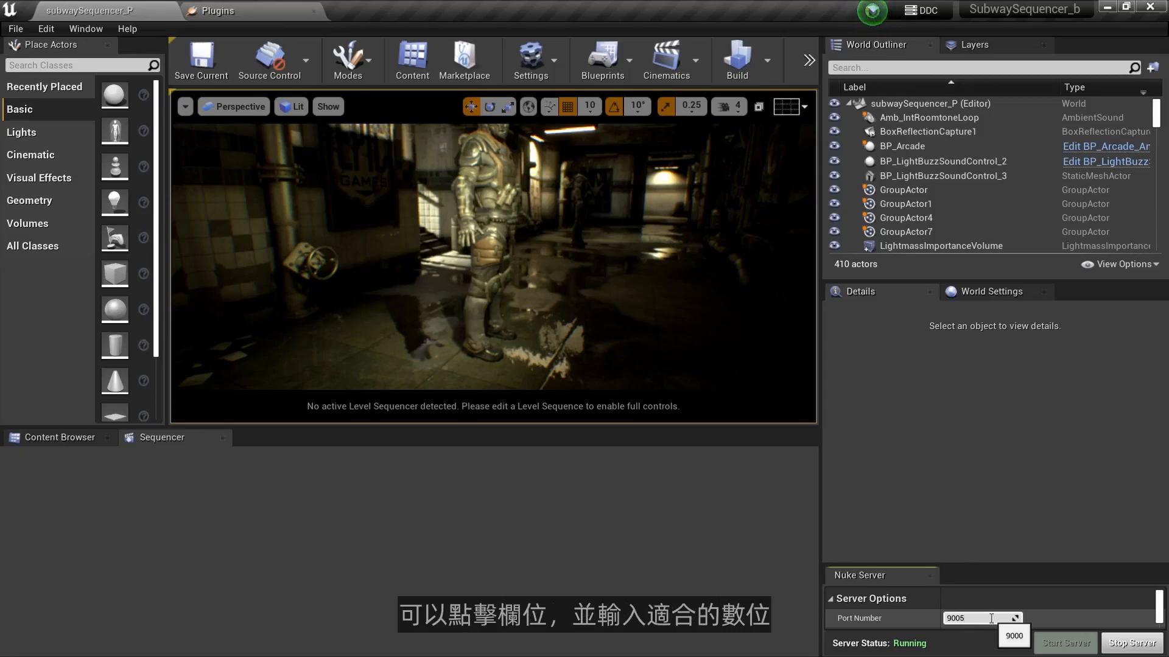
Confirm the new port number and restart the Nuke server to apply it.
key("Return")
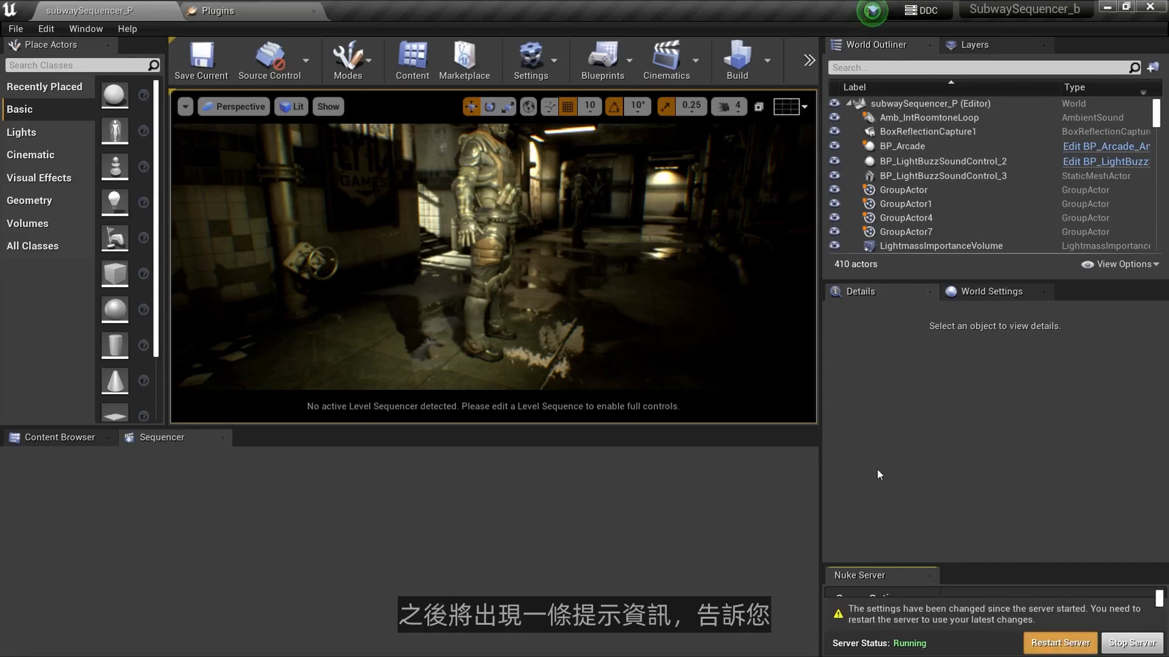
left_click(1029, 647)
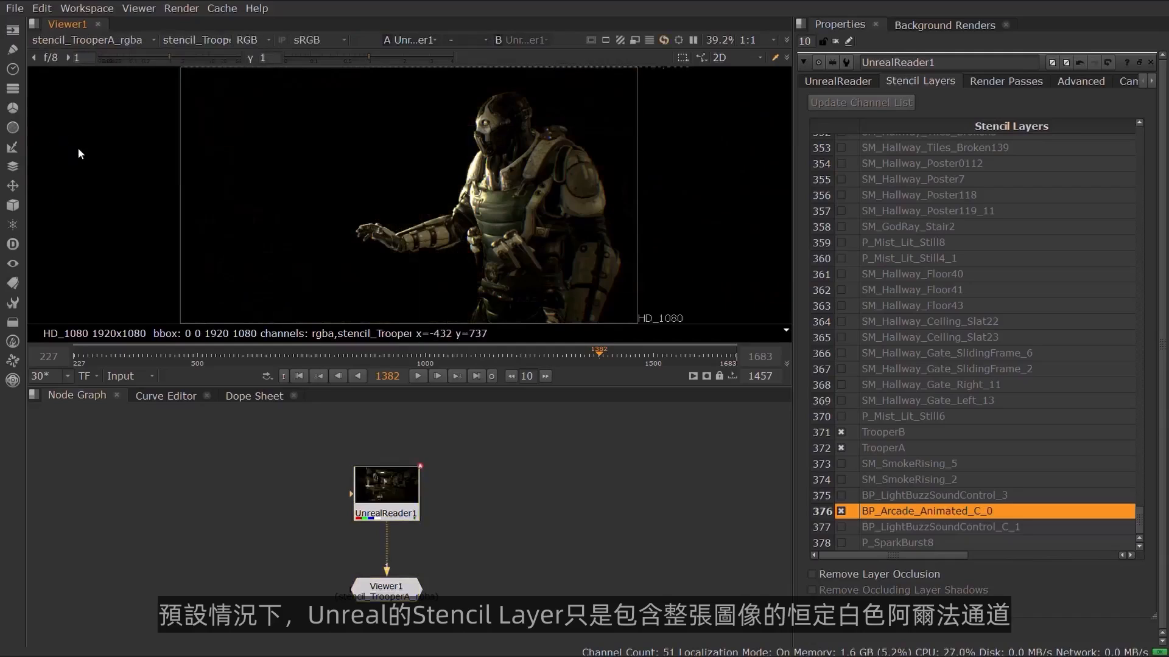
In Nuke, view the stencil_TrooperB_rgba and stencil_BP_Arcade_Animated_C_0_rgba layers in colour.
left_click(58, 39)
left_click(82, 147)
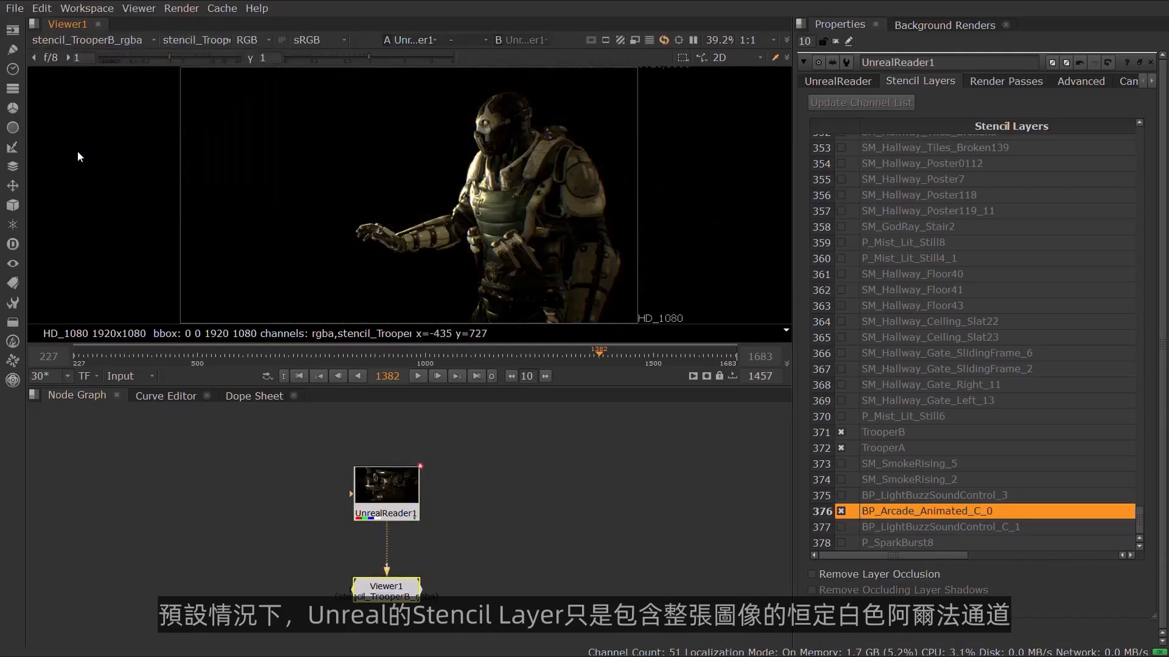
left_click(61, 39)
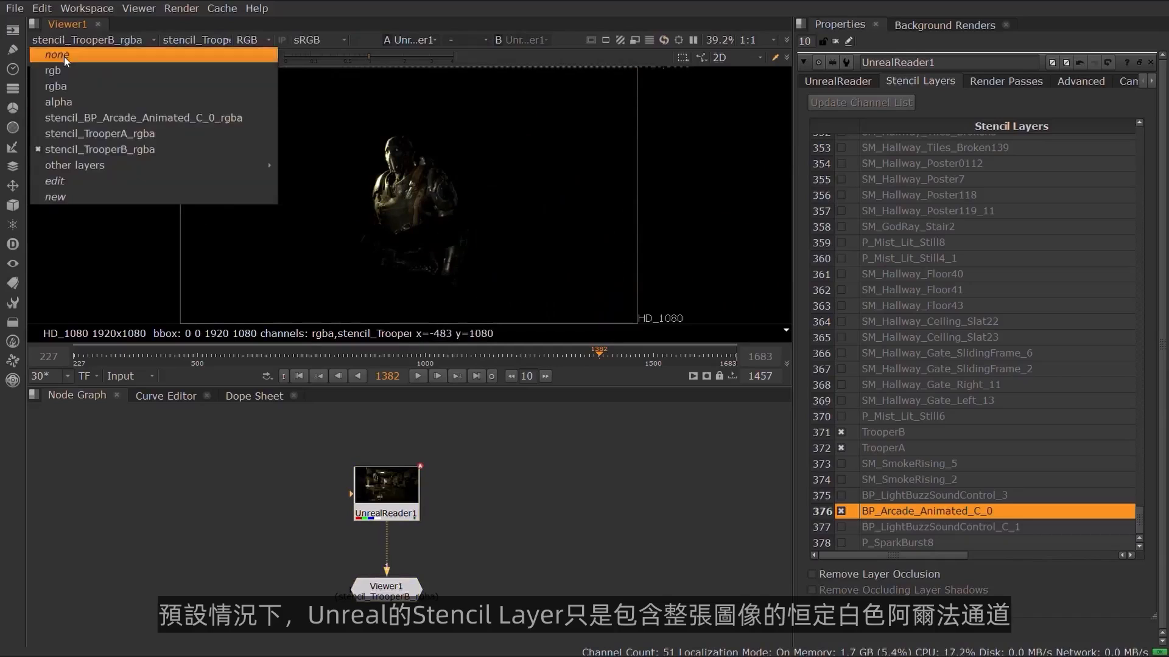
left_click(79, 118)
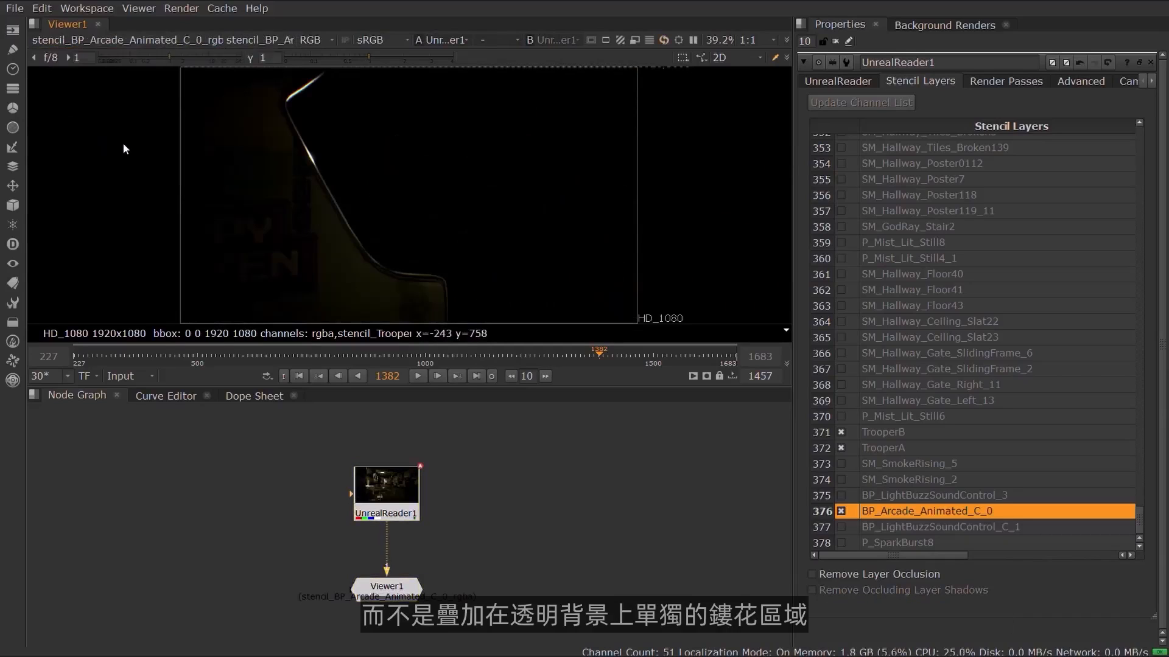
Compare the alpha channels of the BP_Arcade_Animated_C_0, TrooperA and TrooperB stencil layers in the viewer.
key("a")
left_click(73, 39)
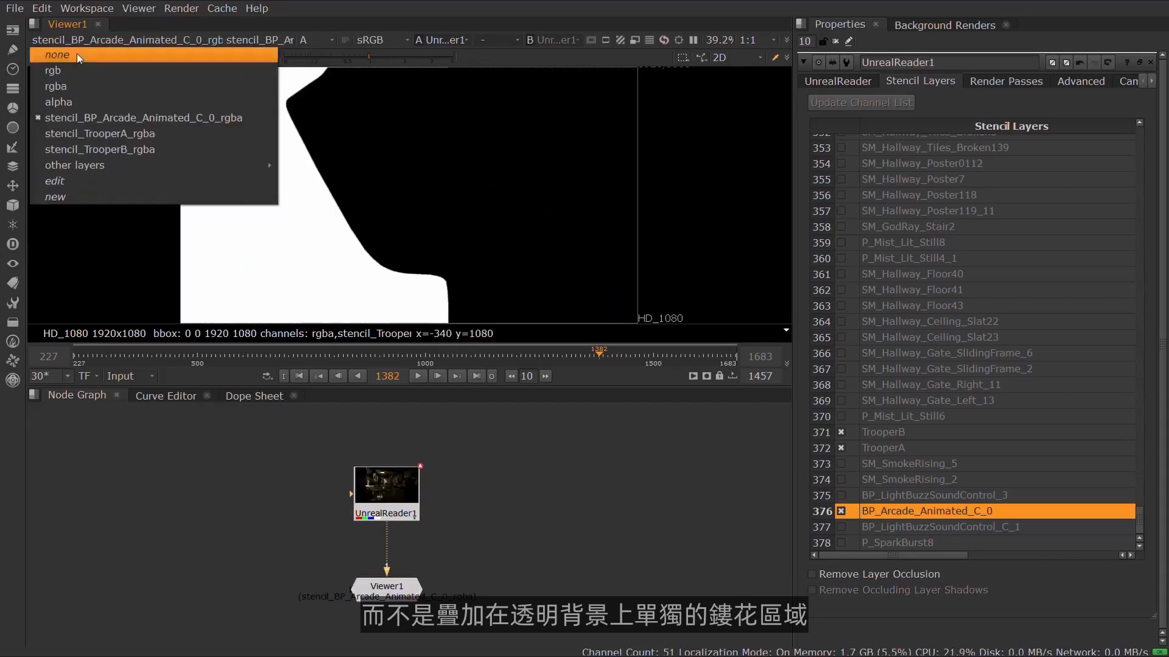
left_click(89, 133)
left_click(85, 40)
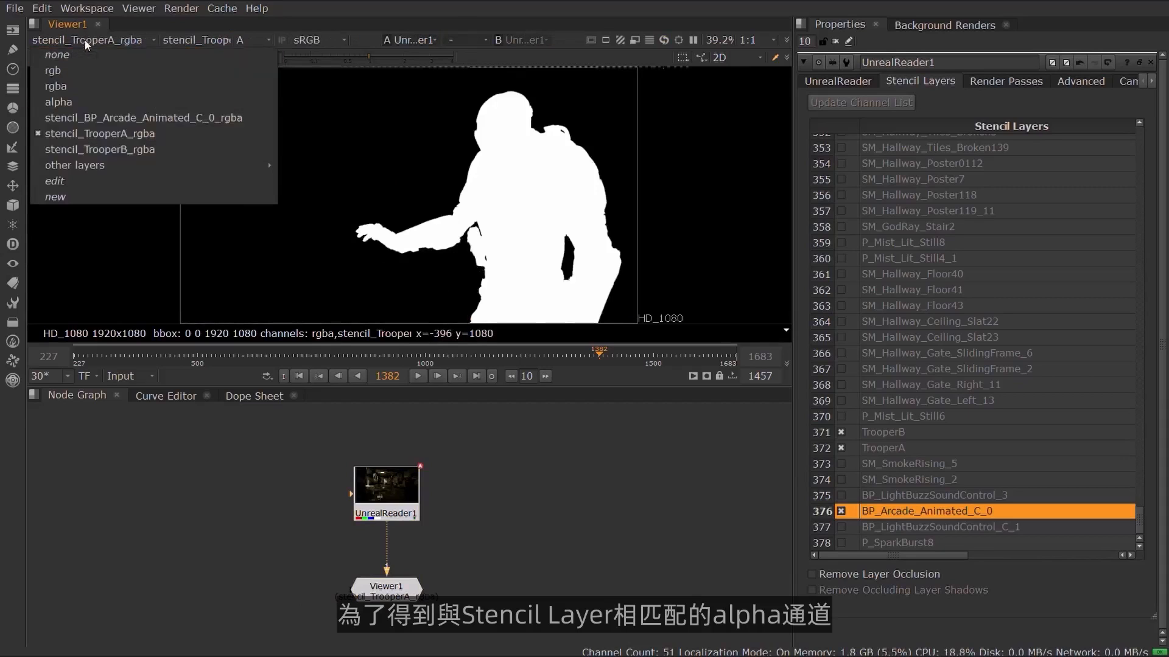
left_click(94, 149)
key("a")
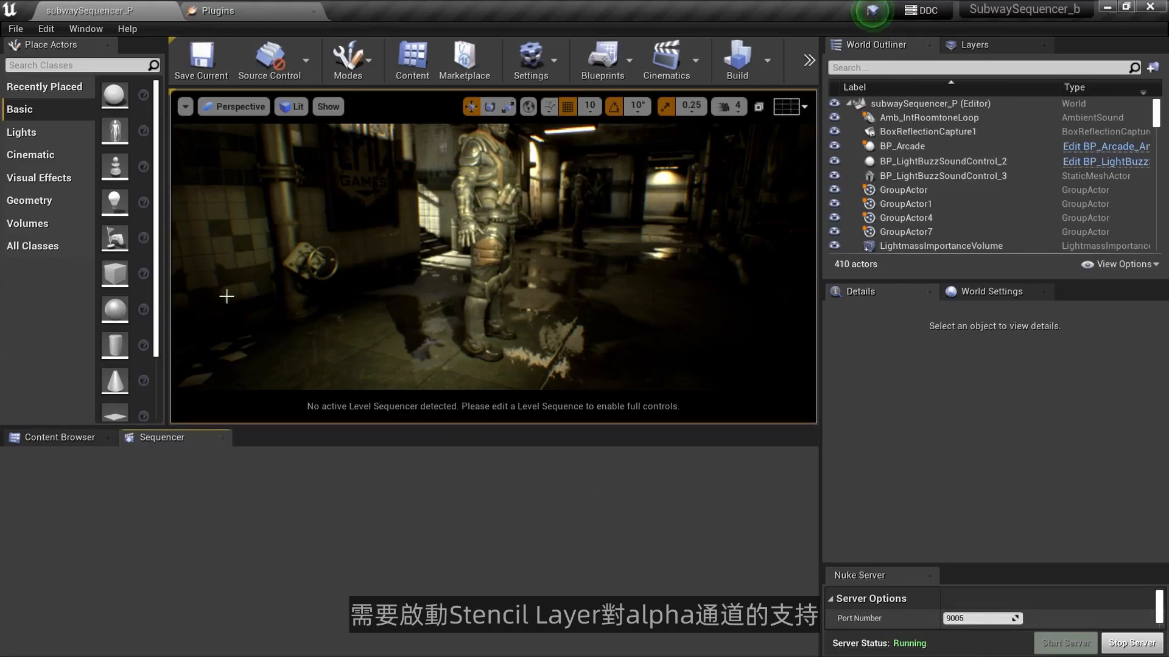
In Unreal Editor, open the project settings and search them for "alpha".
left_click(41, 25)
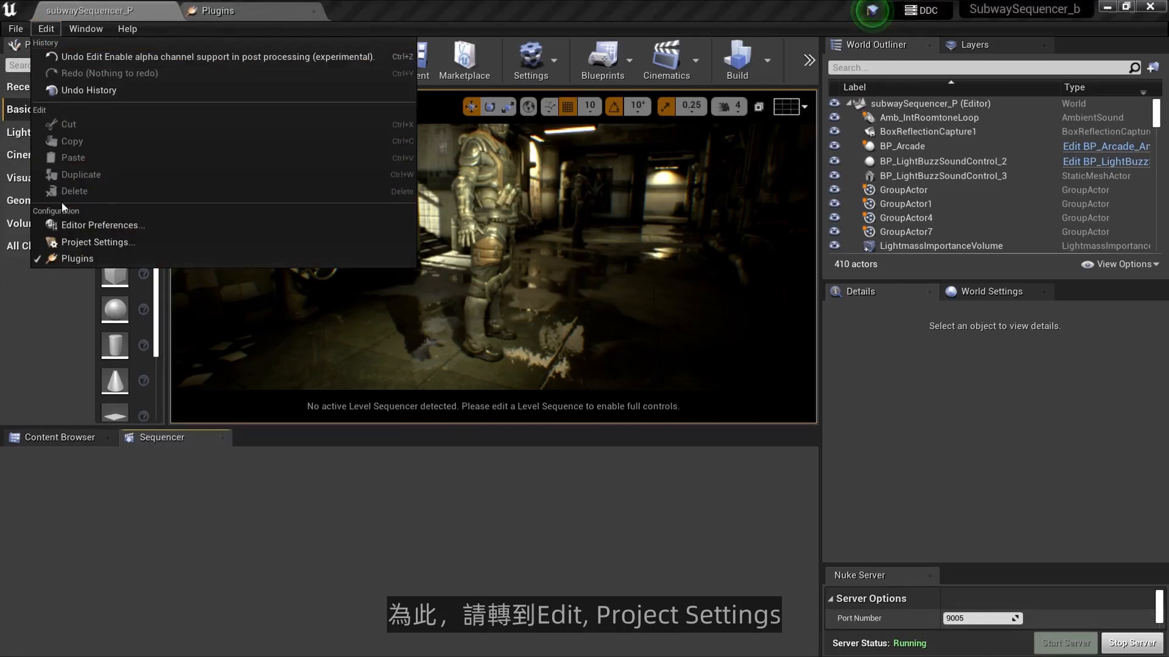
left_click(81, 241)
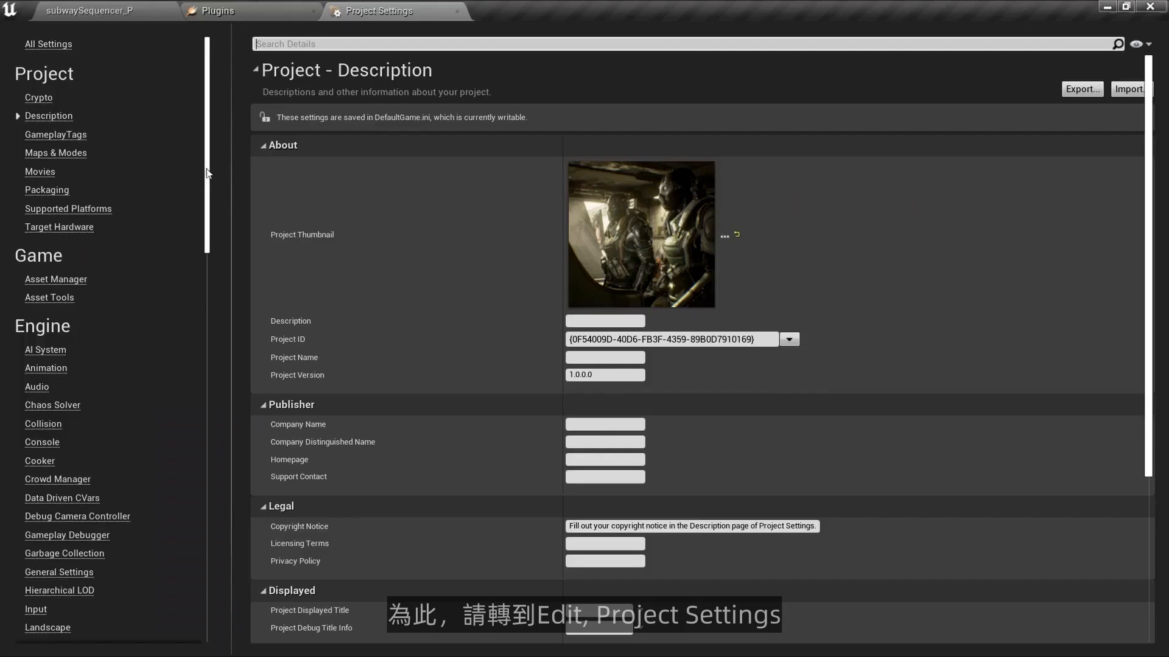
left_click(280, 44)
type("alpha")
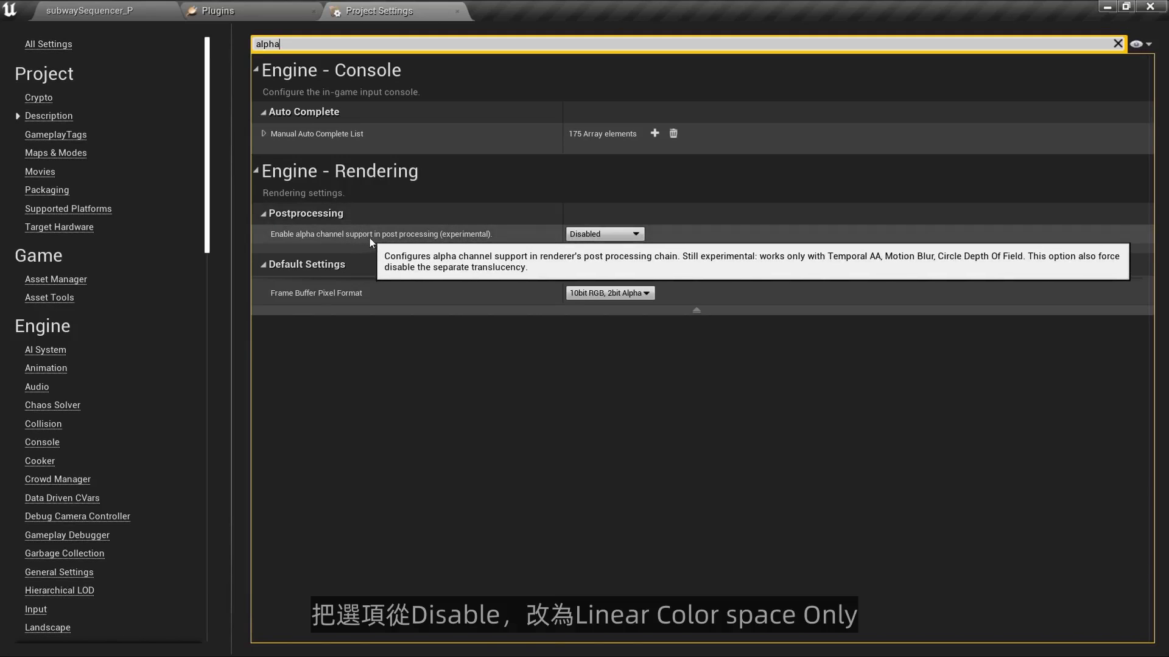
Set alpha channel support in post processing to Linear color space only and restart the editor.
left_click(599, 234)
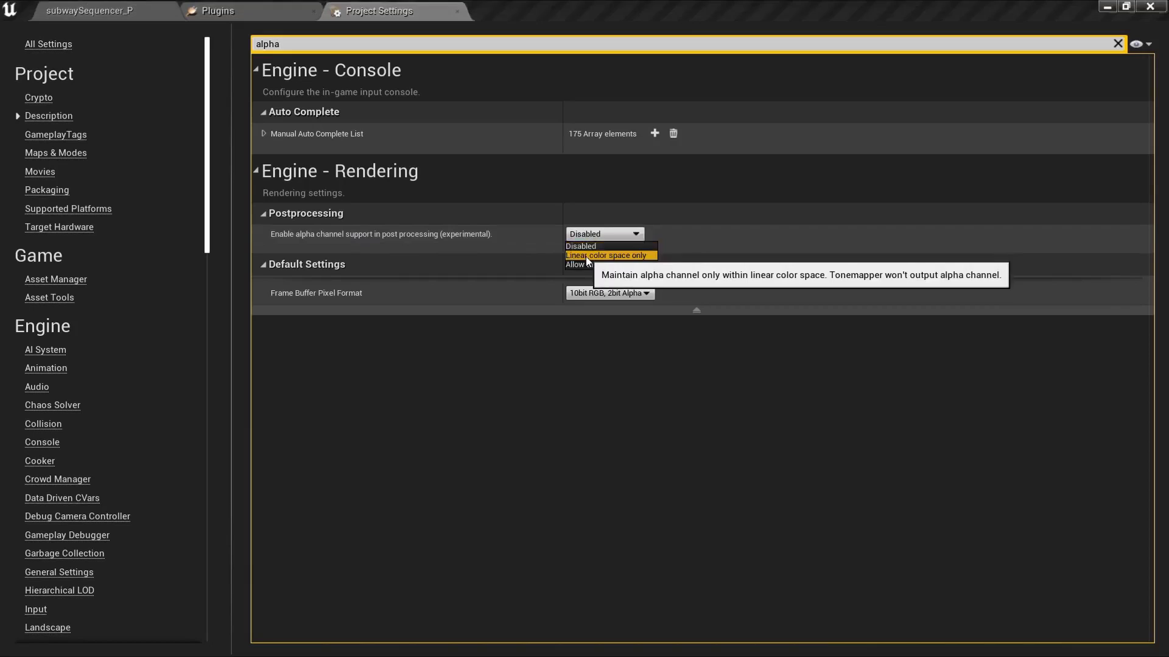
left_click(585, 256)
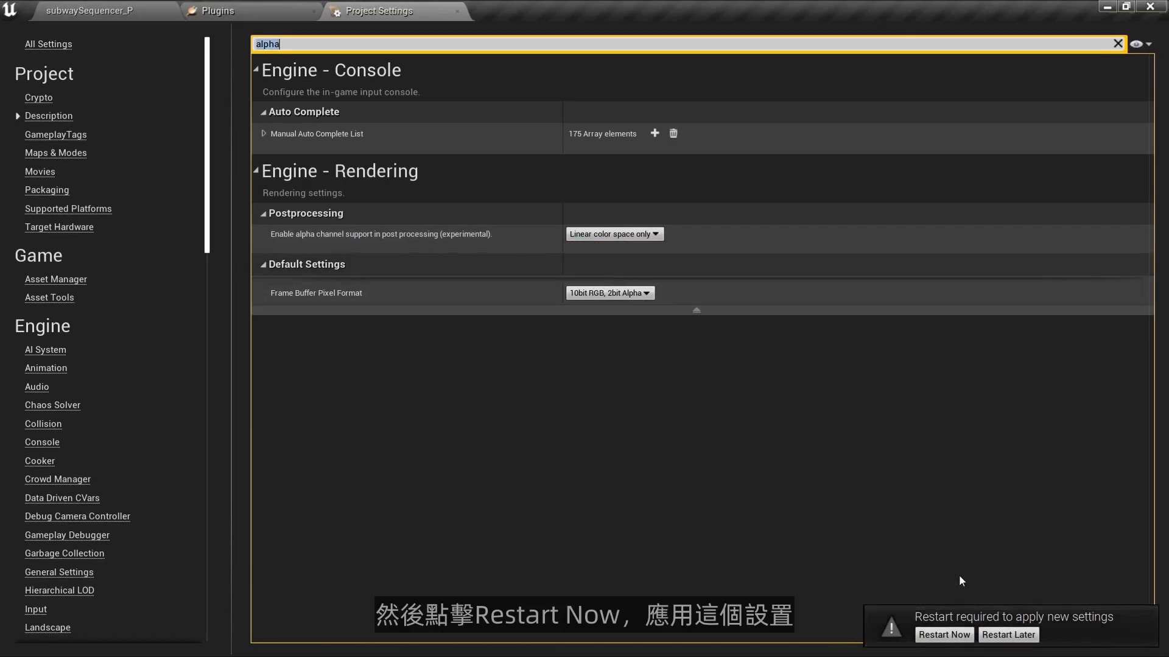
left_click(940, 637)
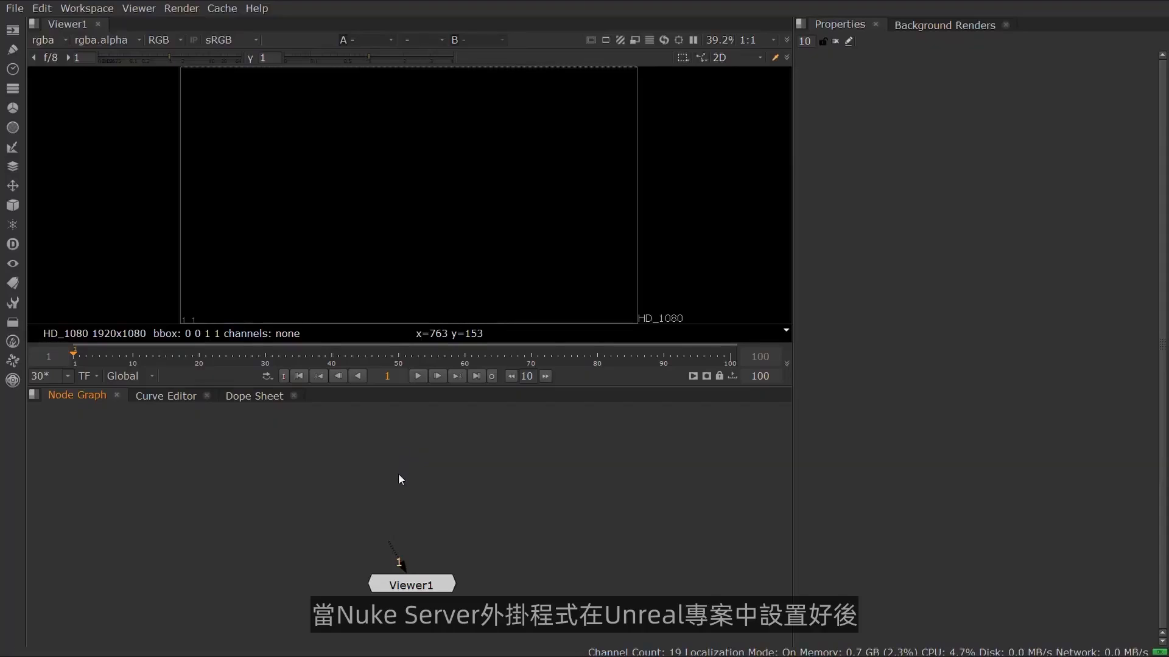
In NukeX, add an UnrealReader node to the node graph above the viewer node.
key("Tab")
type("unre")
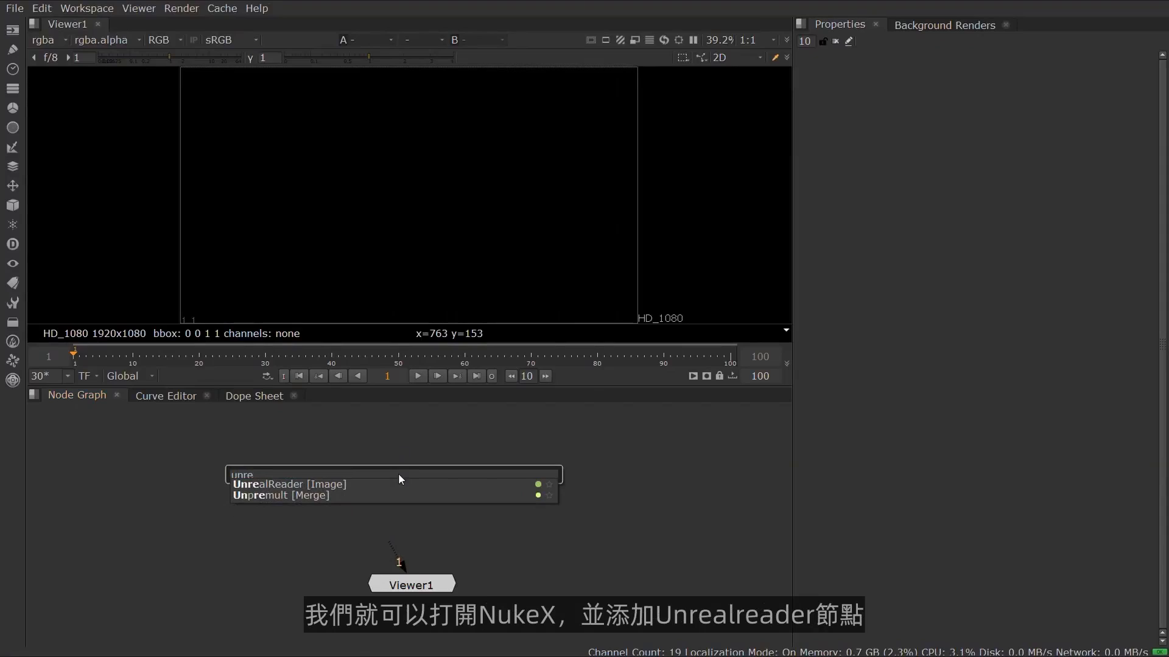
key("Down")
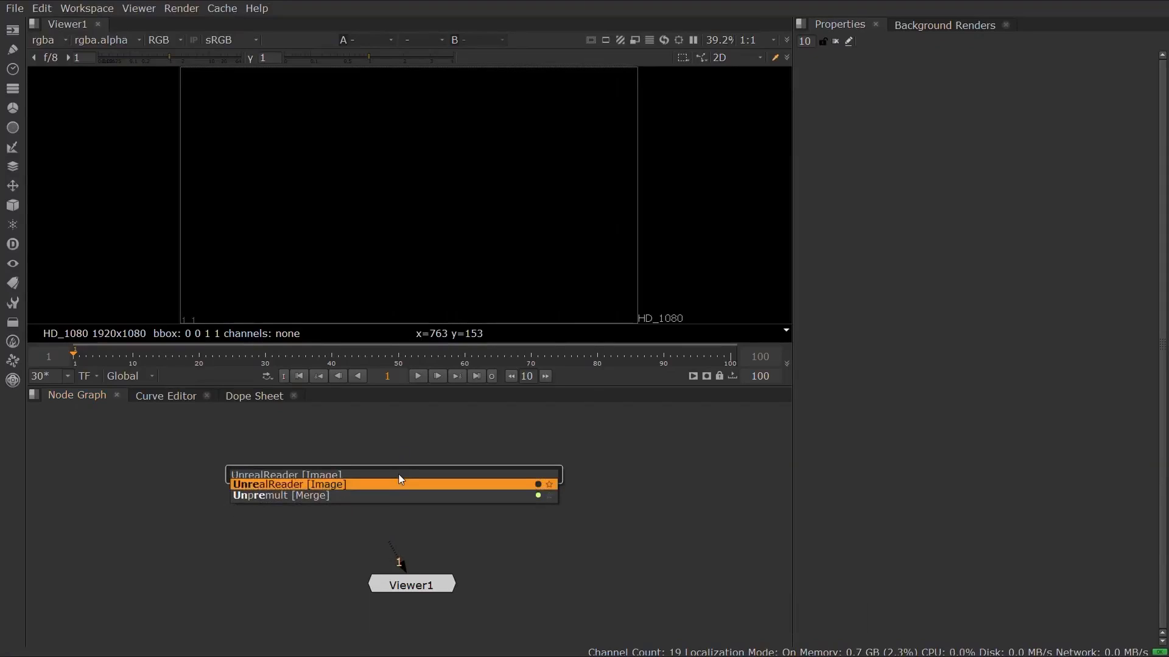
key("Return")
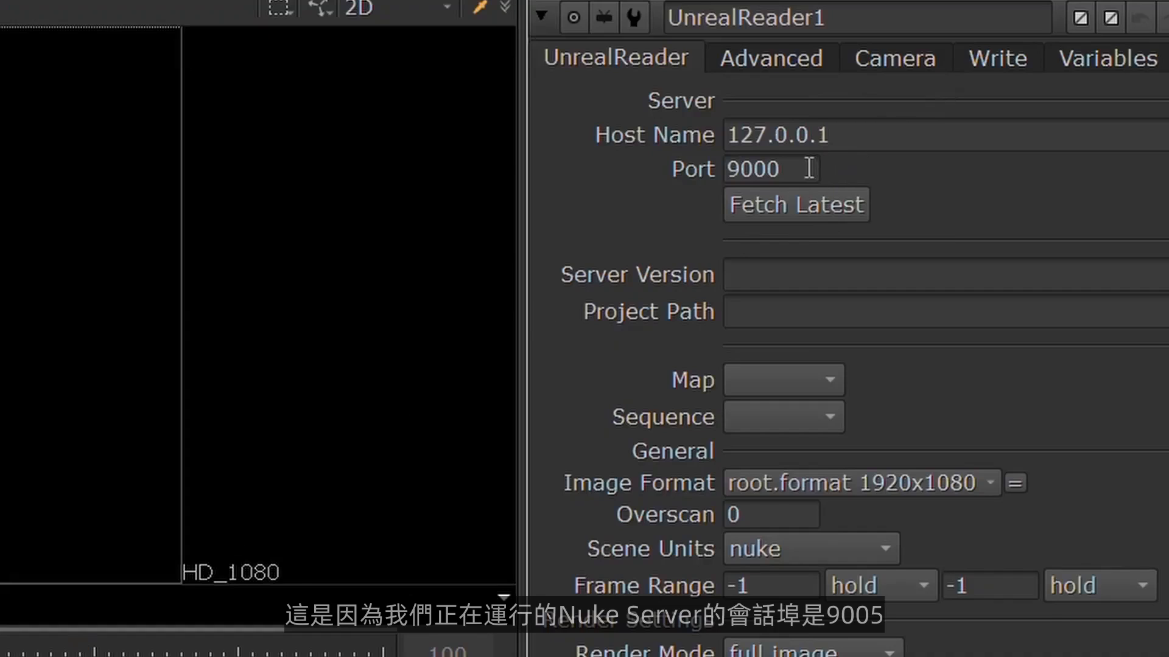
Set the UnrealReader's port to 9005 and connect the node to the viewer.
left_click(809, 169)
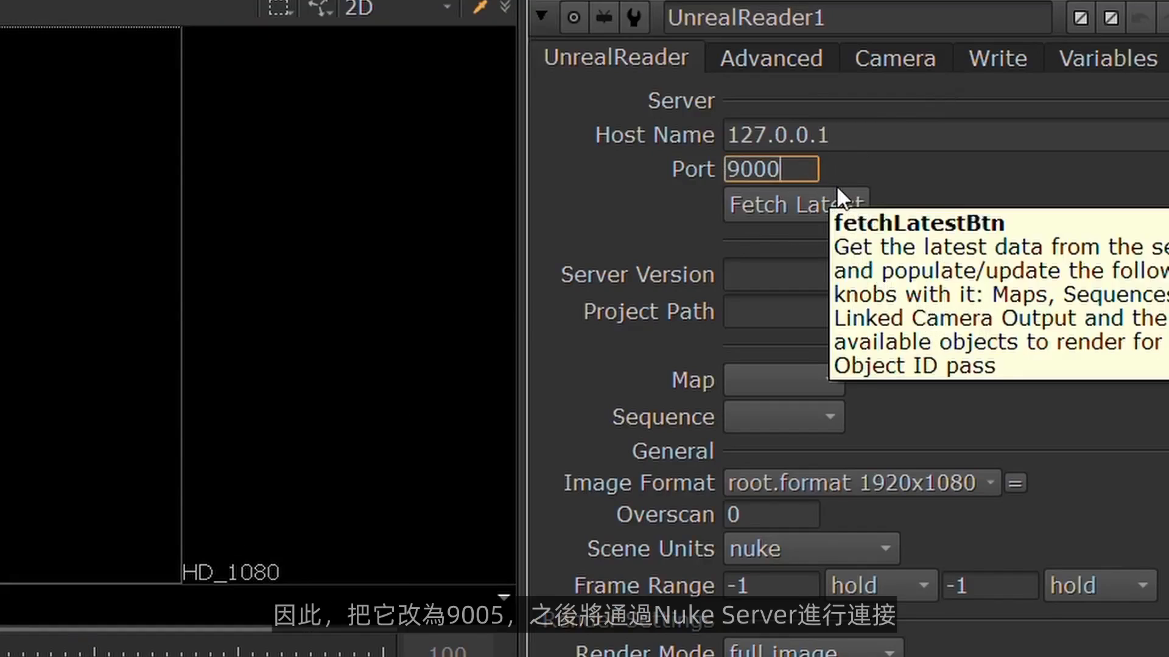
key("BackSpace")
type("5")
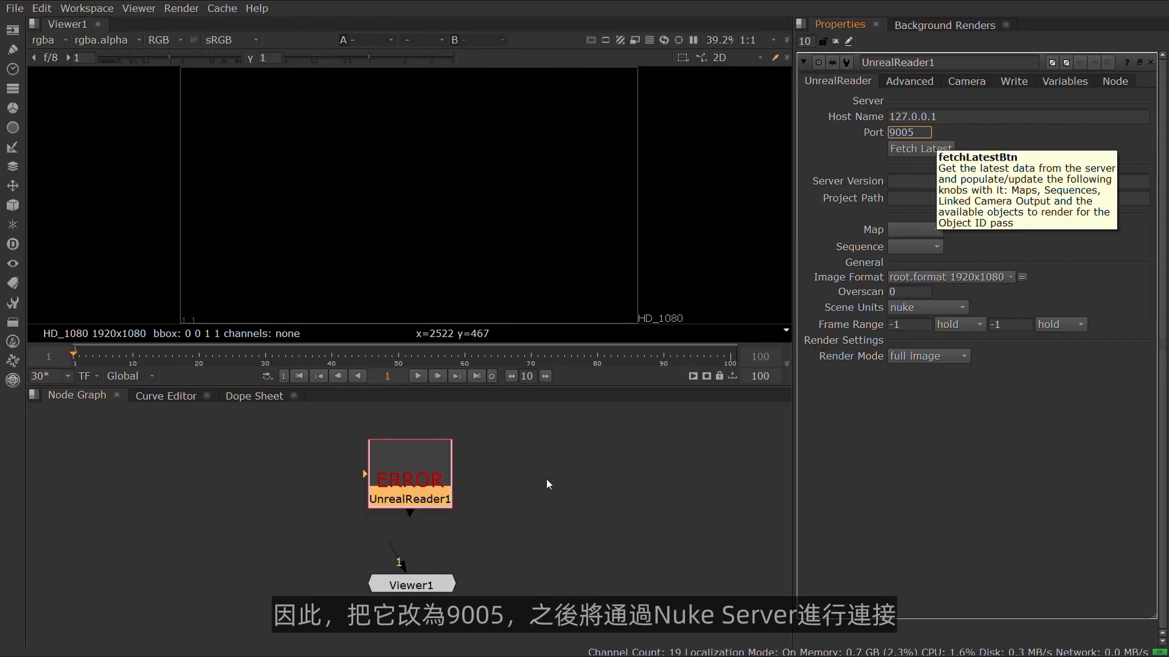
key("Return")
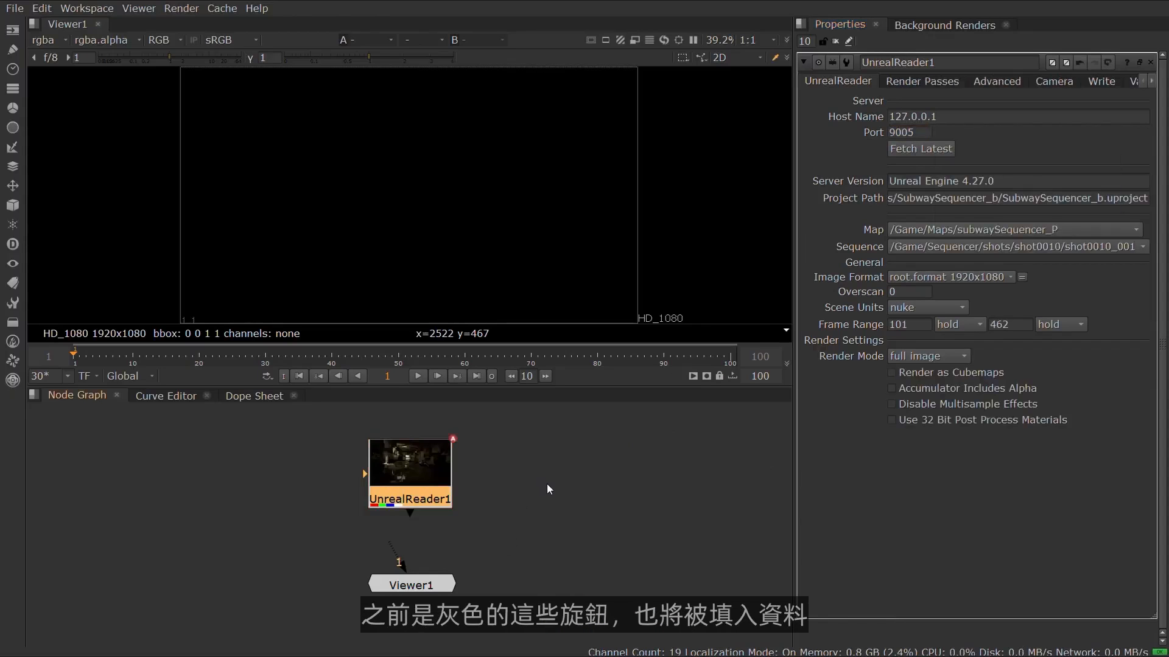
key("1")
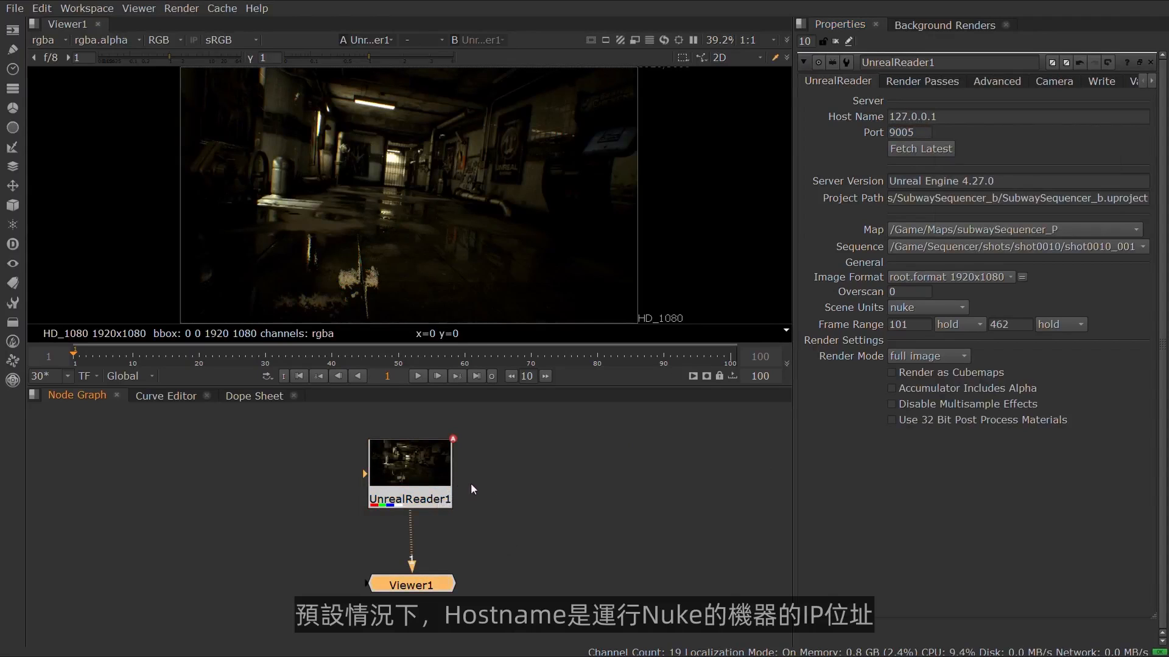
left_click(966, 115)
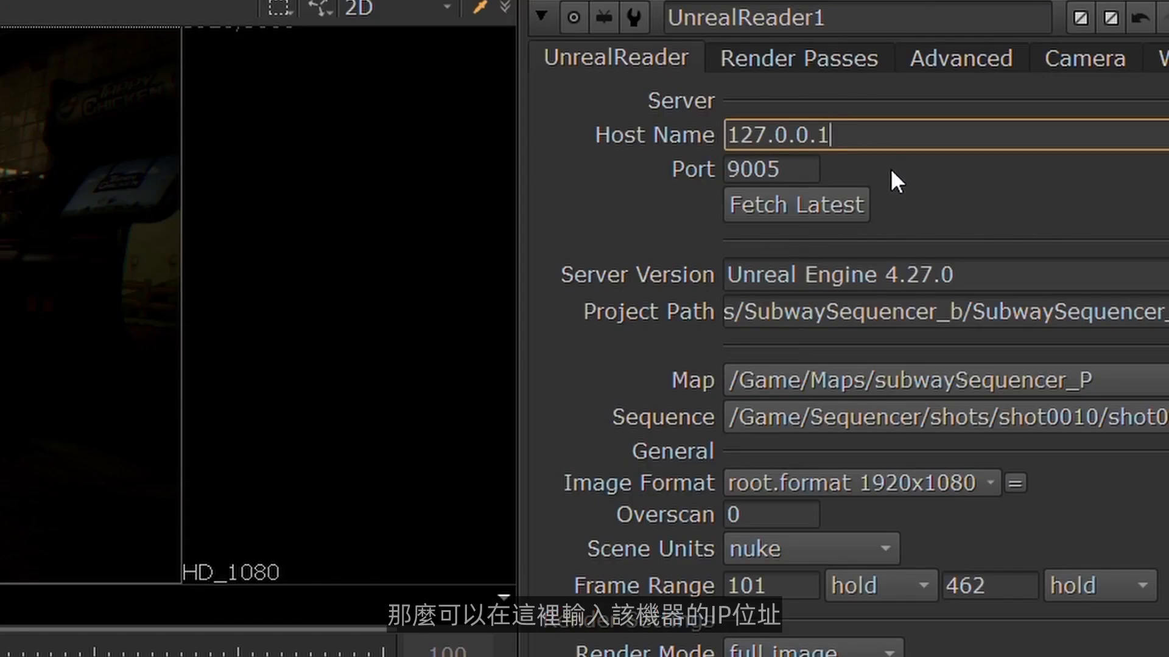
left_click(787, 178)
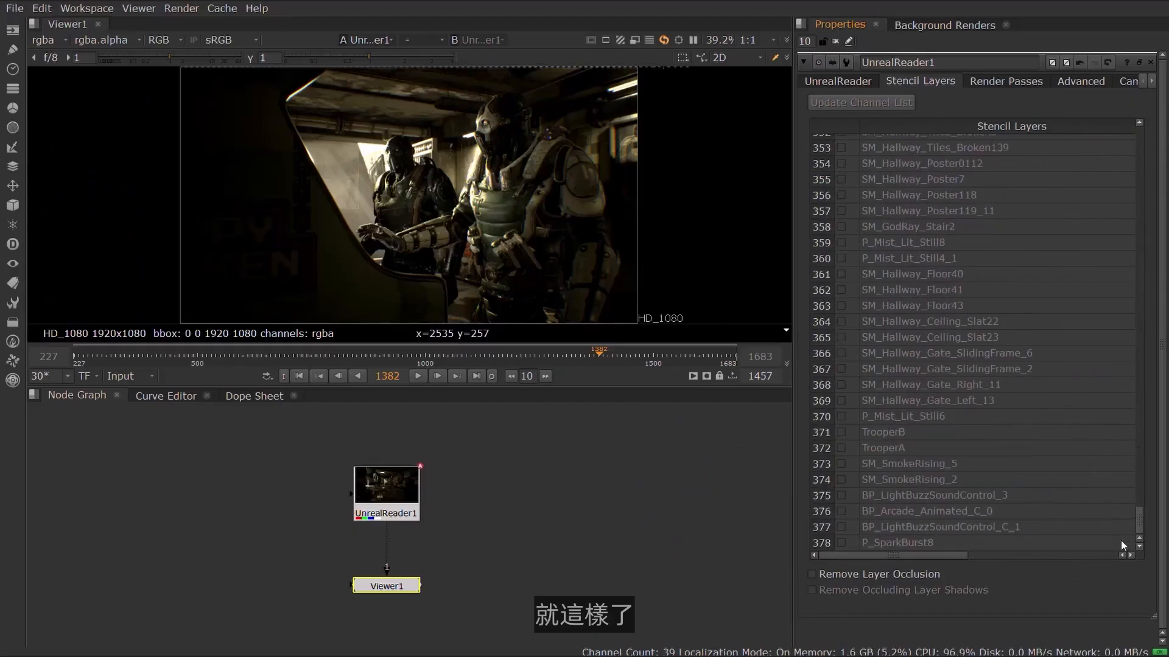
Enable the stencil layers TrooperB, TrooperA and BP_Arcade_Animated_C_0 on the UnrealReader and update the channel list.
left_click(842, 432)
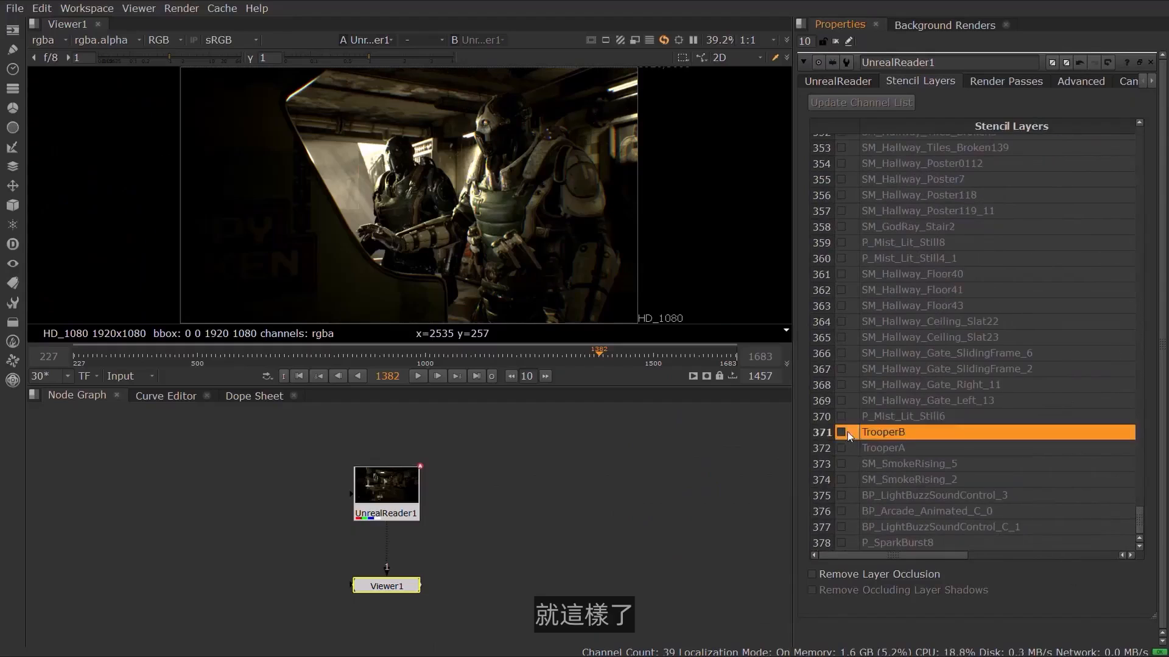
left_click(841, 448)
left_click(842, 512)
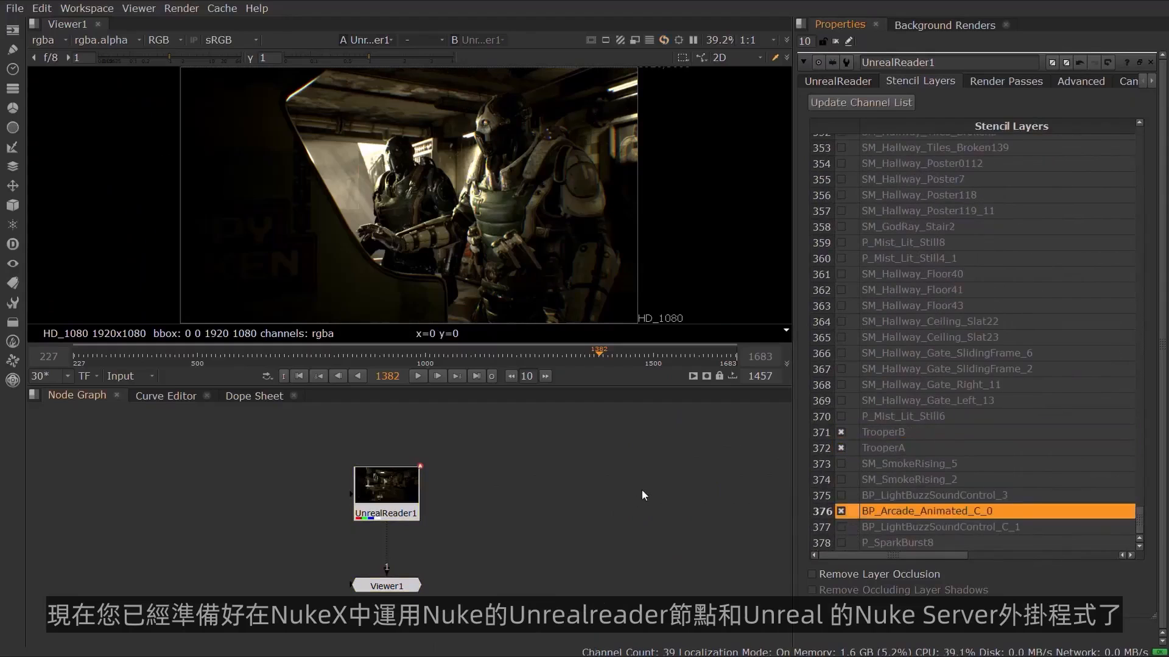
View the TrooperA, TrooperB and BP_Arcade_Animated_C_0 stencil layers one after another in the viewer.
left_click(48, 40)
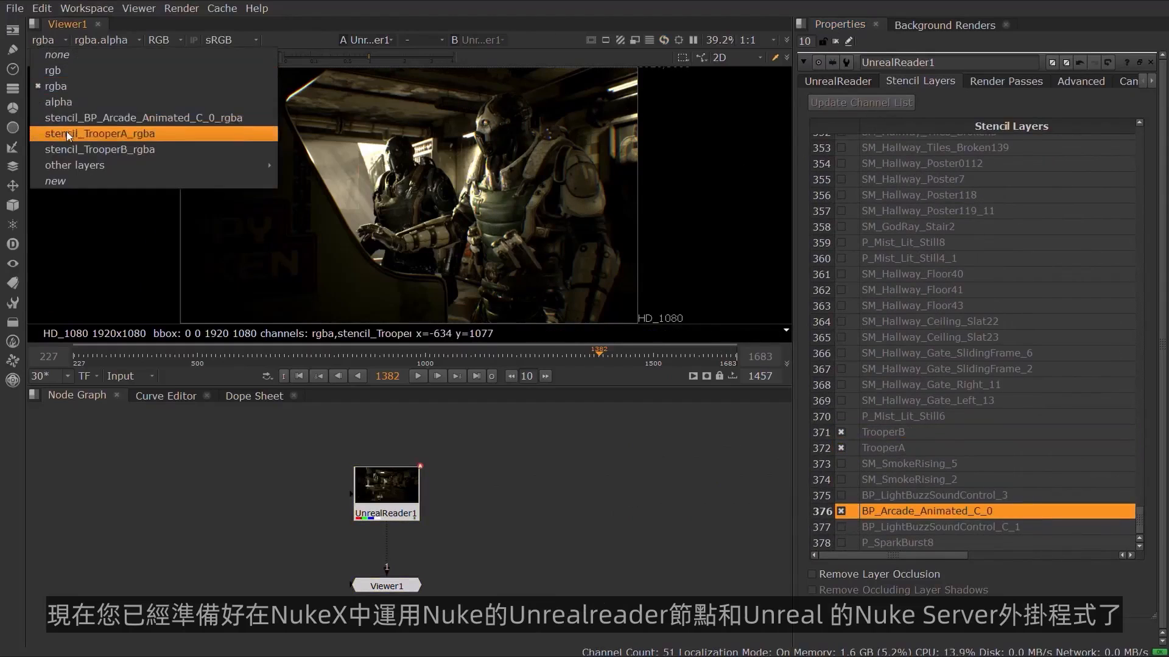
left_click(68, 134)
left_click(85, 39)
left_click(79, 149)
left_click(62, 39)
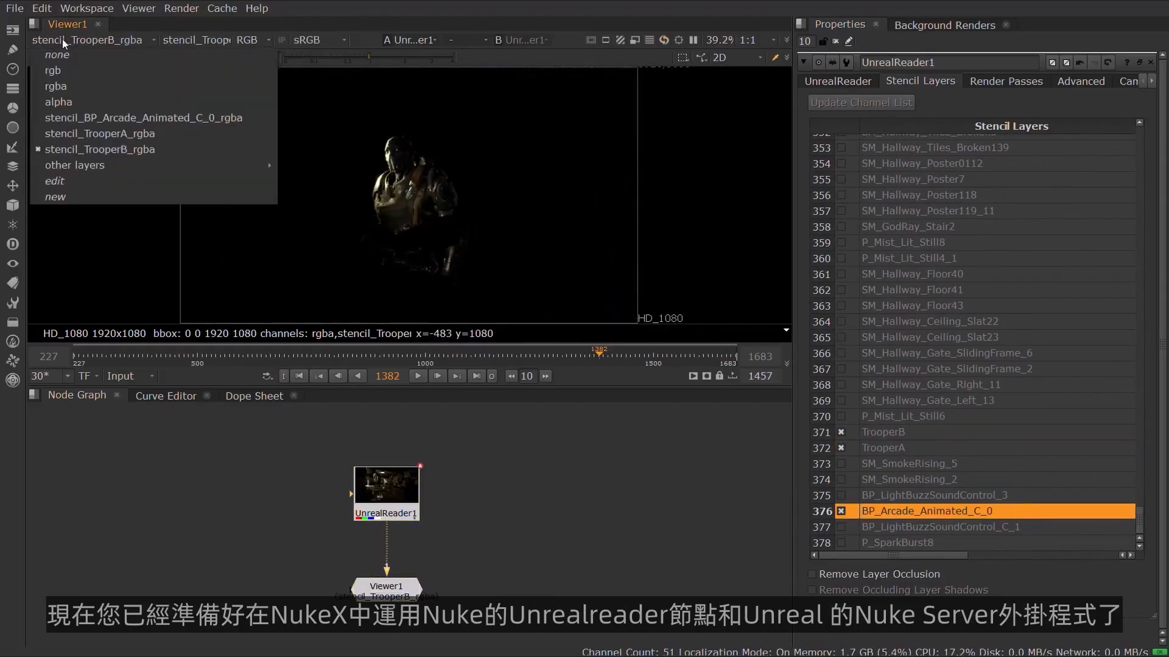
left_click(86, 117)
Switch the viewer between the TrooperA and TrooperB stencil layers and toggle its alpha display.
left_click(71, 39)
left_click(88, 135)
left_click(85, 40)
left_click(94, 149)
key("a")
Enable Remove Layer Occlusion for the stencil layers and set the viewer back to the rgba layer after checking the alpha.
left_click(812, 574)
key("a")
key("a")
left_click(85, 39)
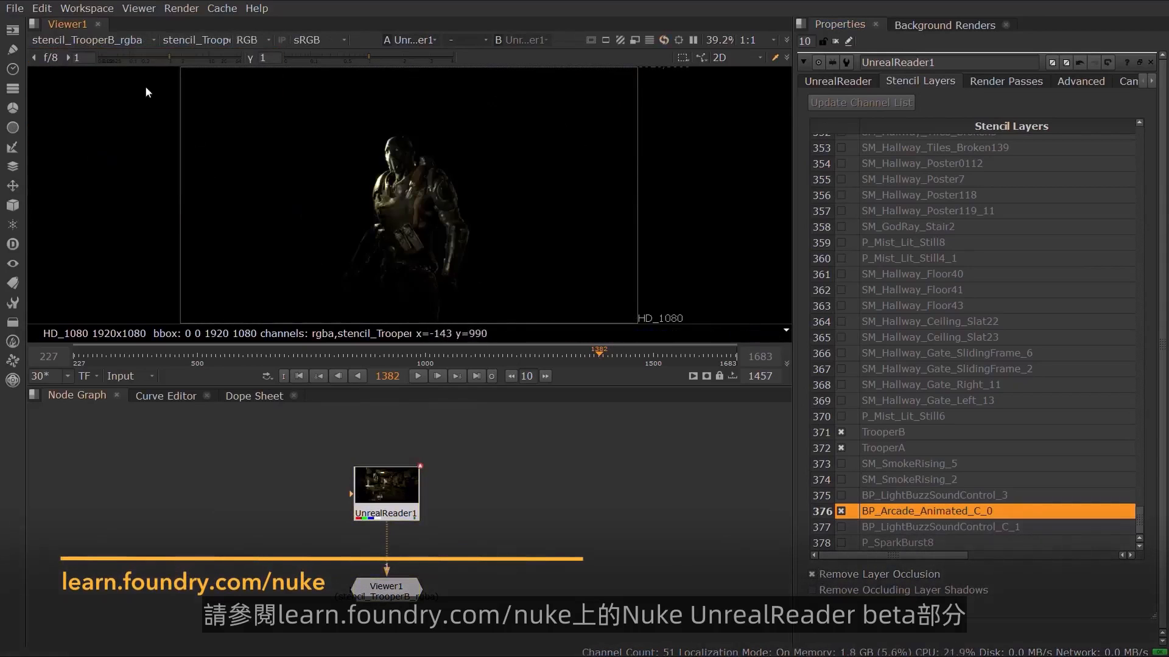
left_click(79, 89)
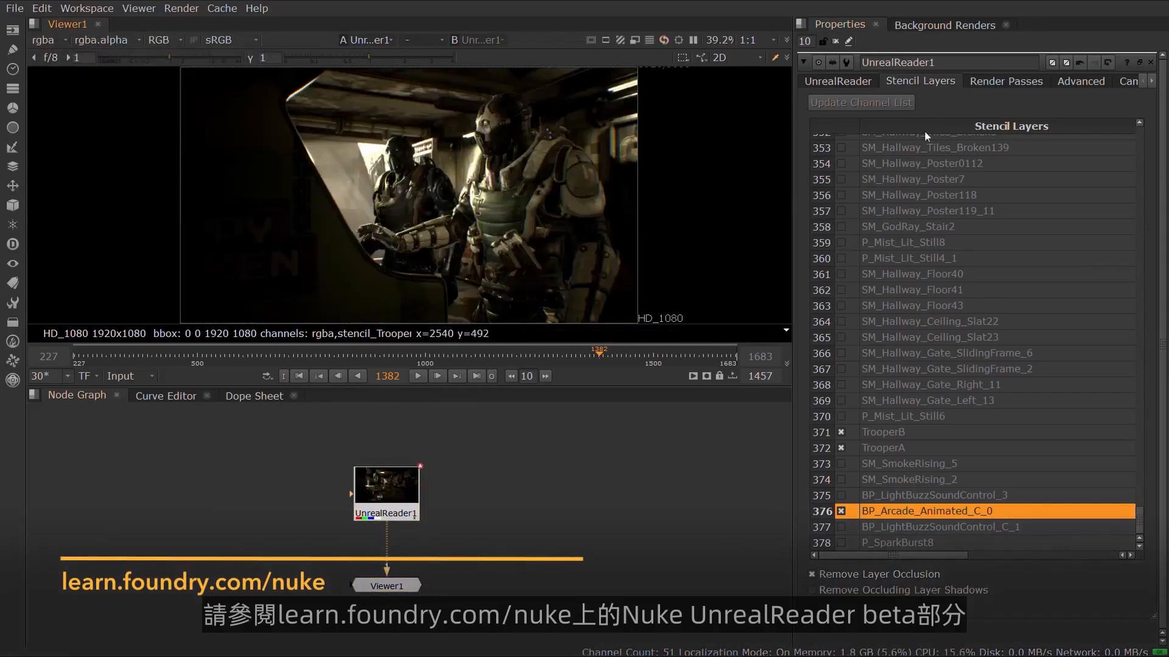
Open the render pass settings of the UnrealReader node.
left_click(1005, 81)
left_click(835, 489)
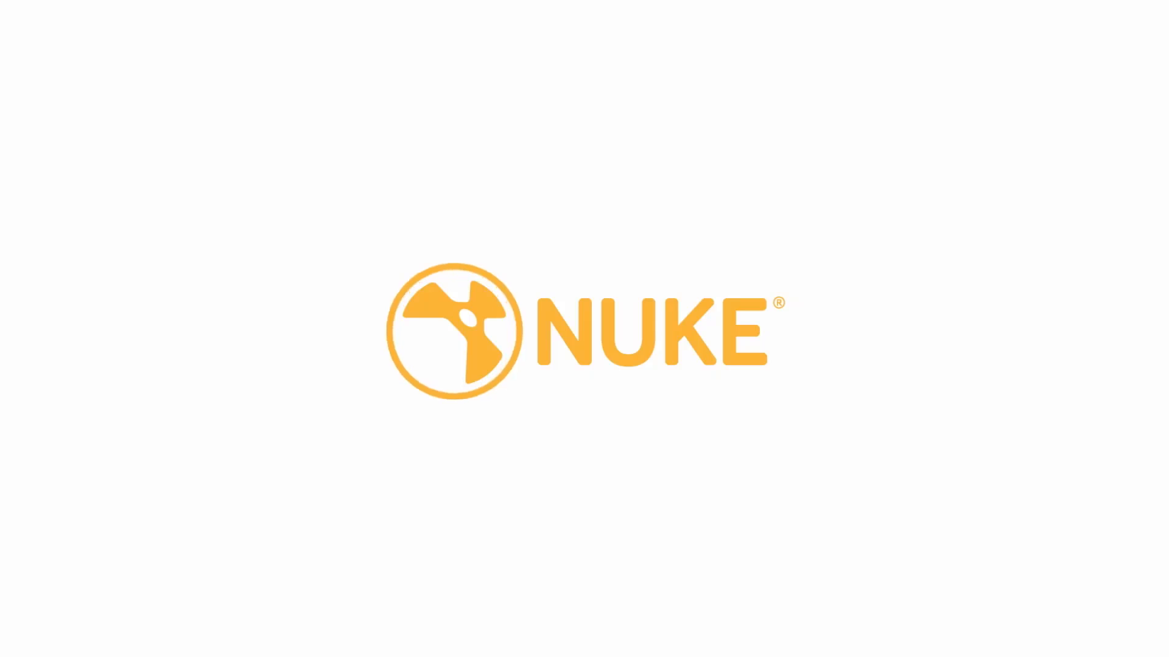